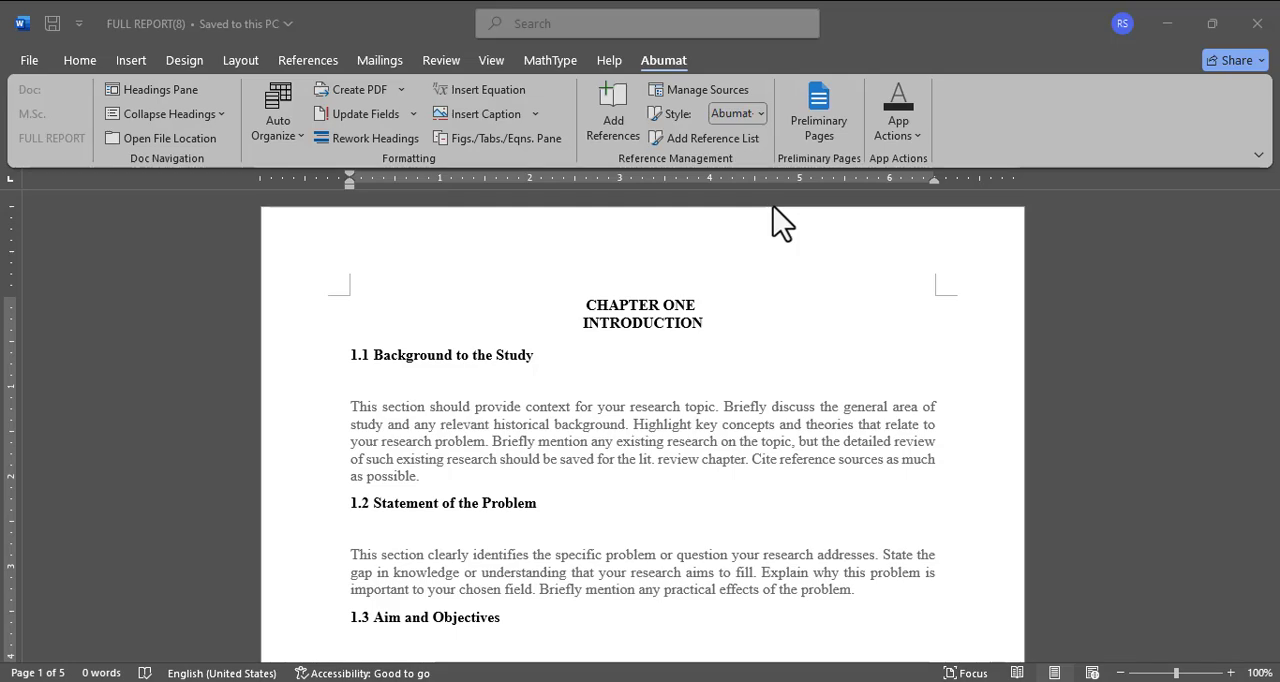
Step: Review the placeholder guidance under headings 1.1 to 1.5 of Chapter One in the report template
scroll(462, 550, "down", 9)
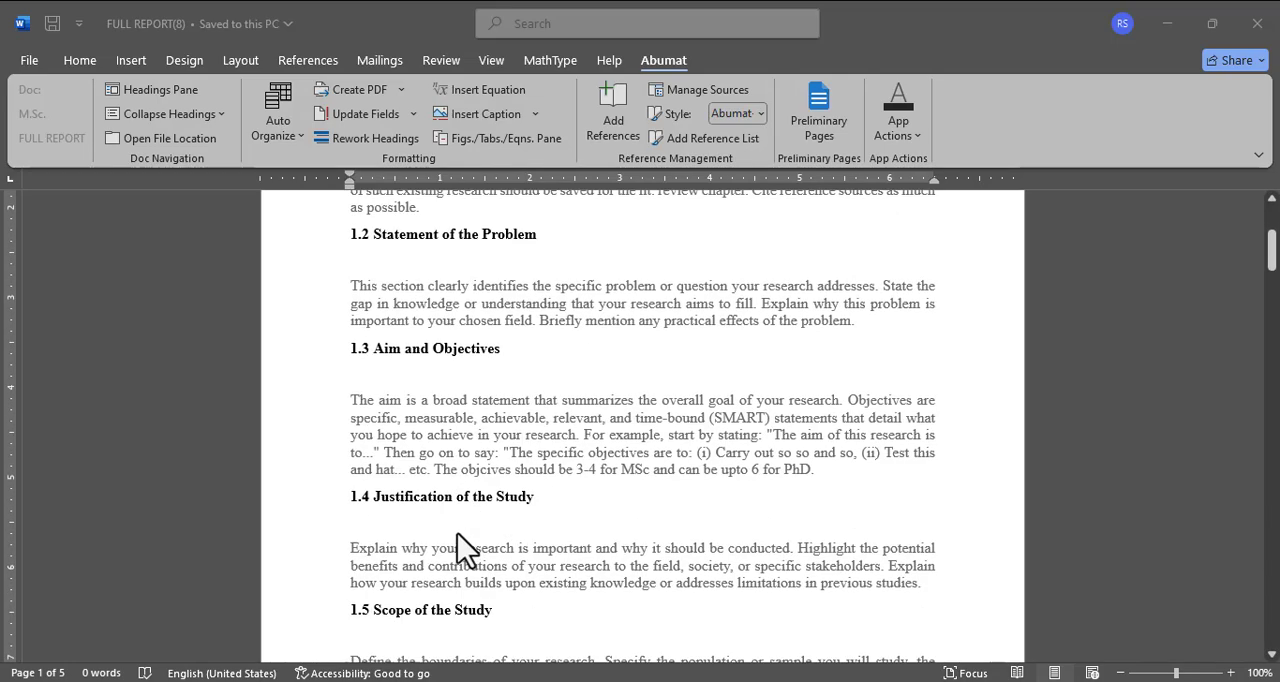
scroll(462, 550, "down", 3)
scroll(462, 550, "up", 10)
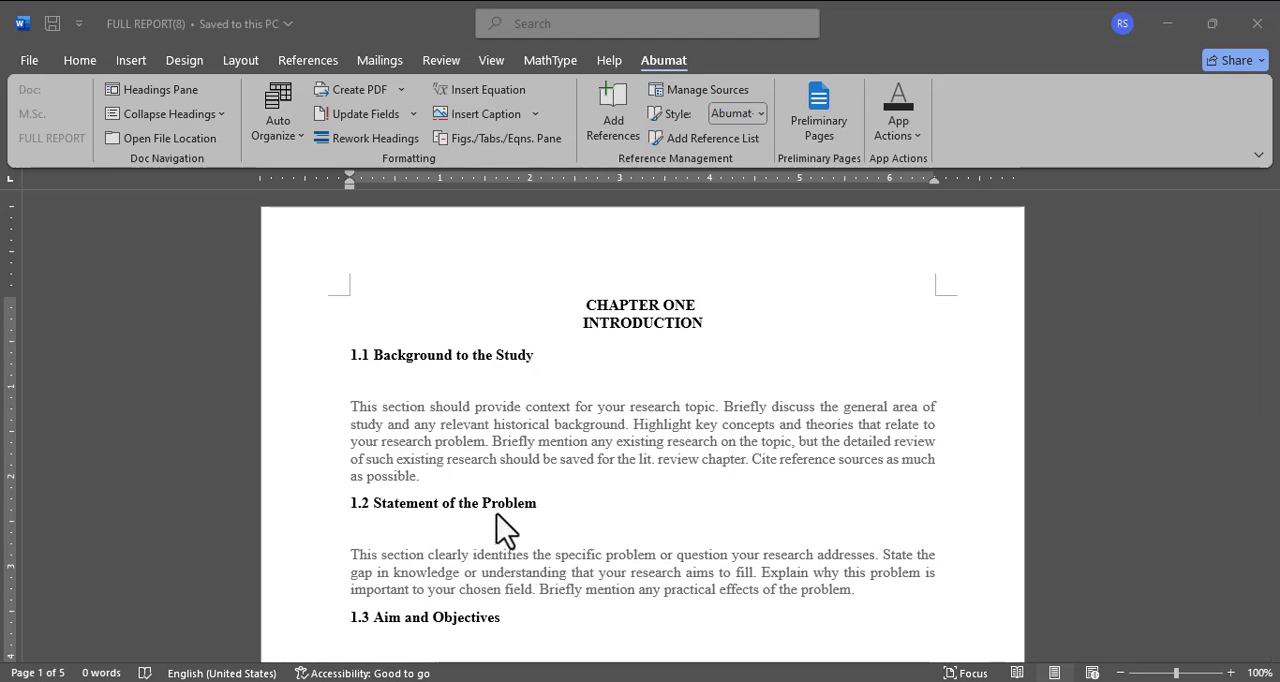
scroll(505, 530, "down", 2)
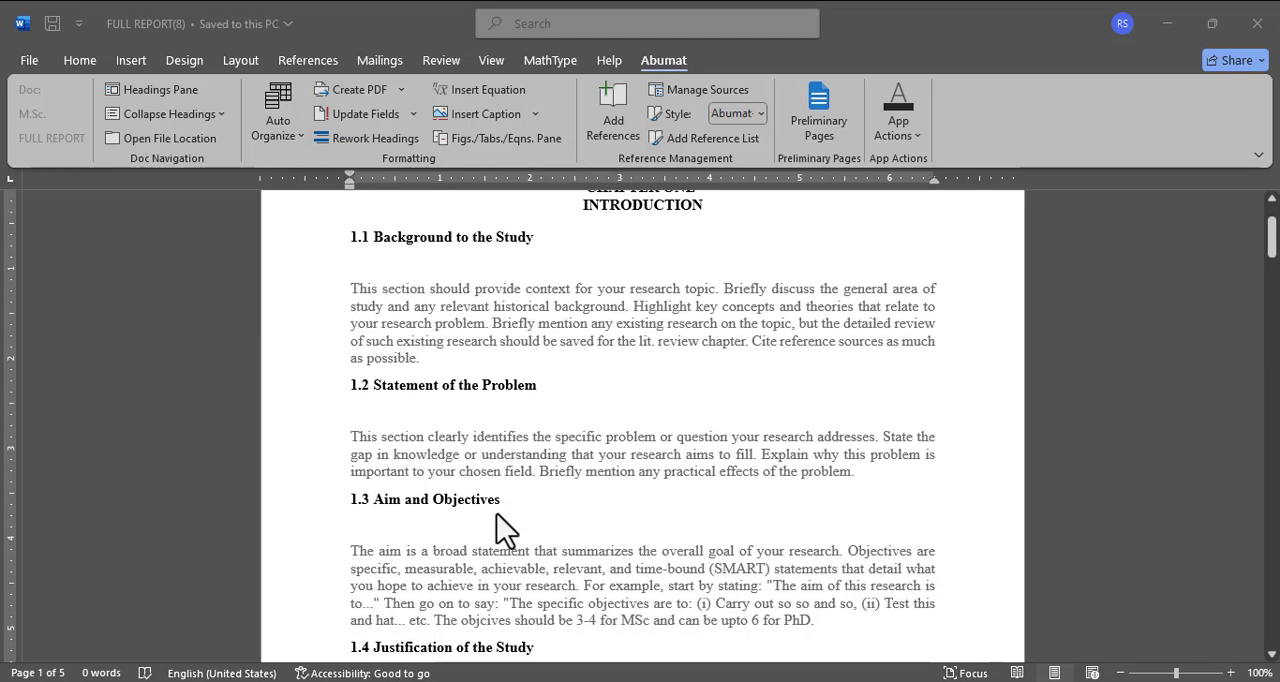
scroll(490, 543, "down", 3)
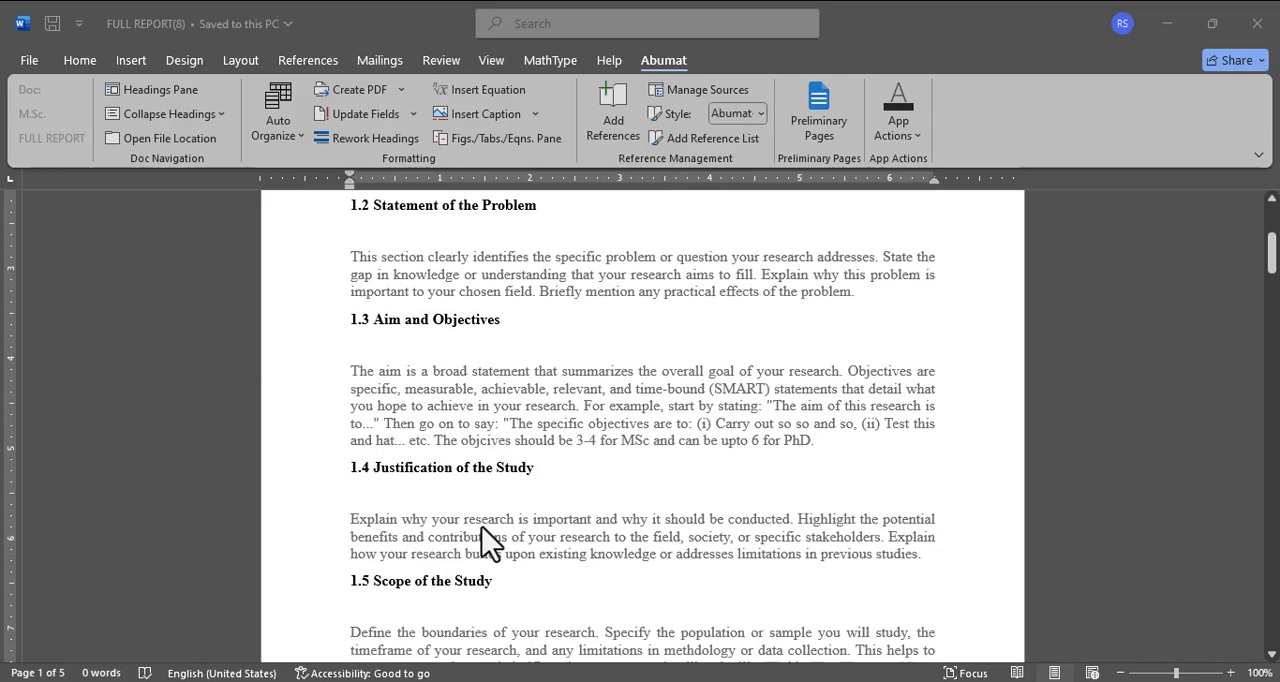
scroll(505, 490, "down", 2)
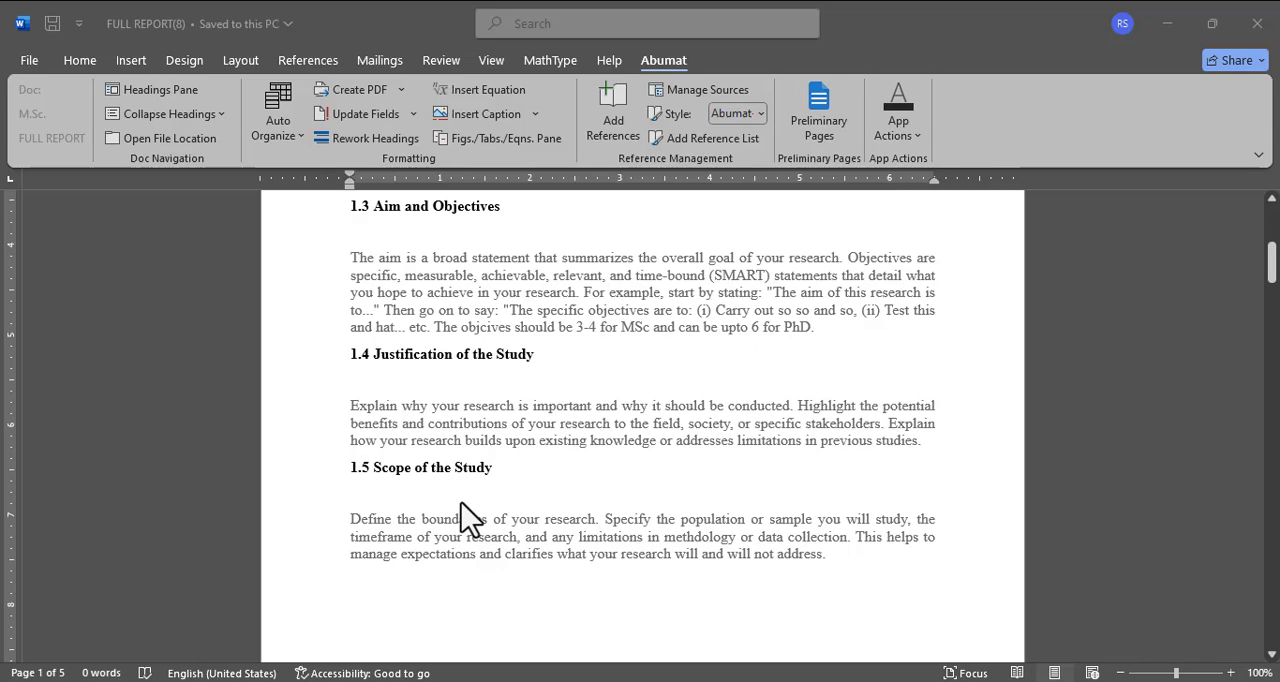
scroll(462, 517, "up", 7)
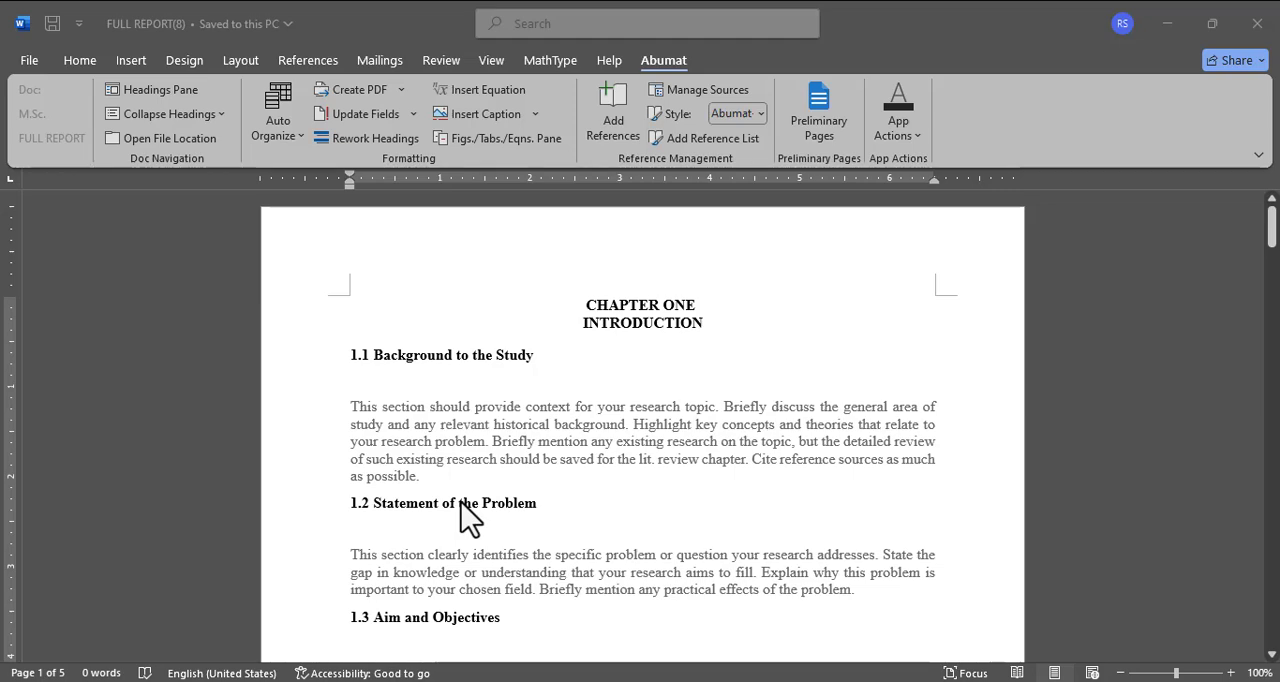
Step: Replace the section 1.1 placeholder in FULL REPORT(8) with the full Background to the Study text copied from the FULL Msc research document
mouse_move(518, 678)
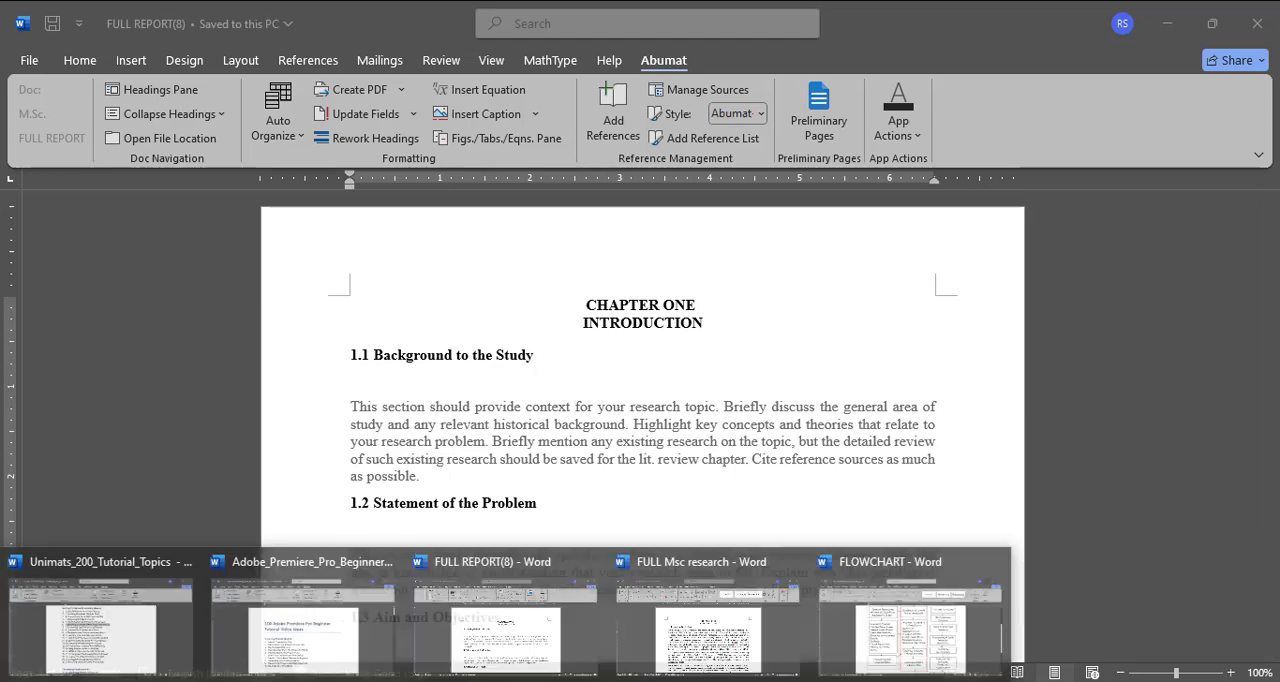
left_click(702, 645)
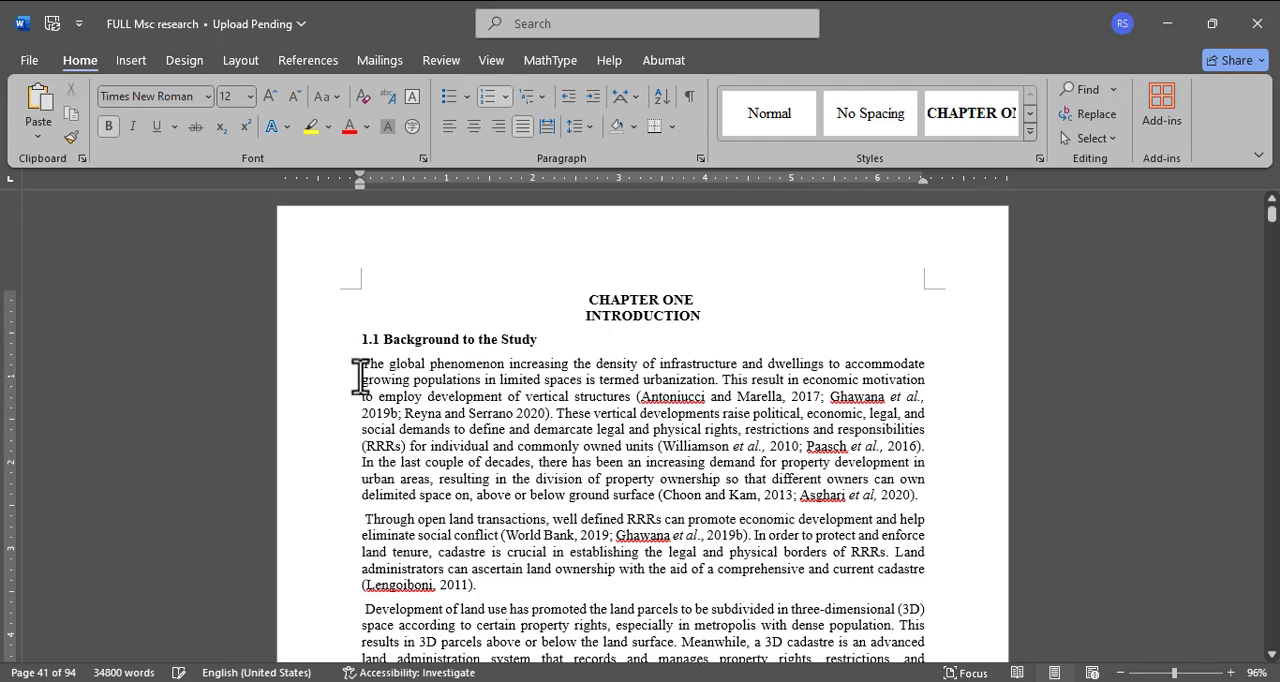
left_click_drag(358, 363, 832, 383)
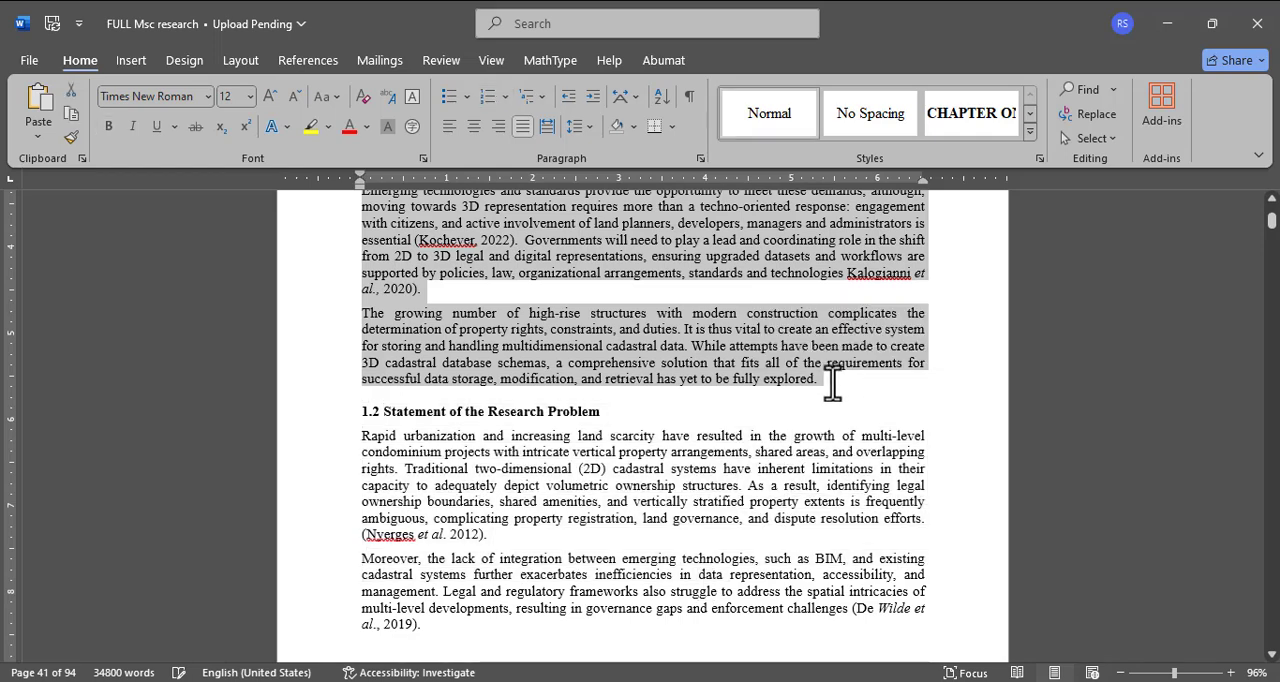
left_click(467, 681)
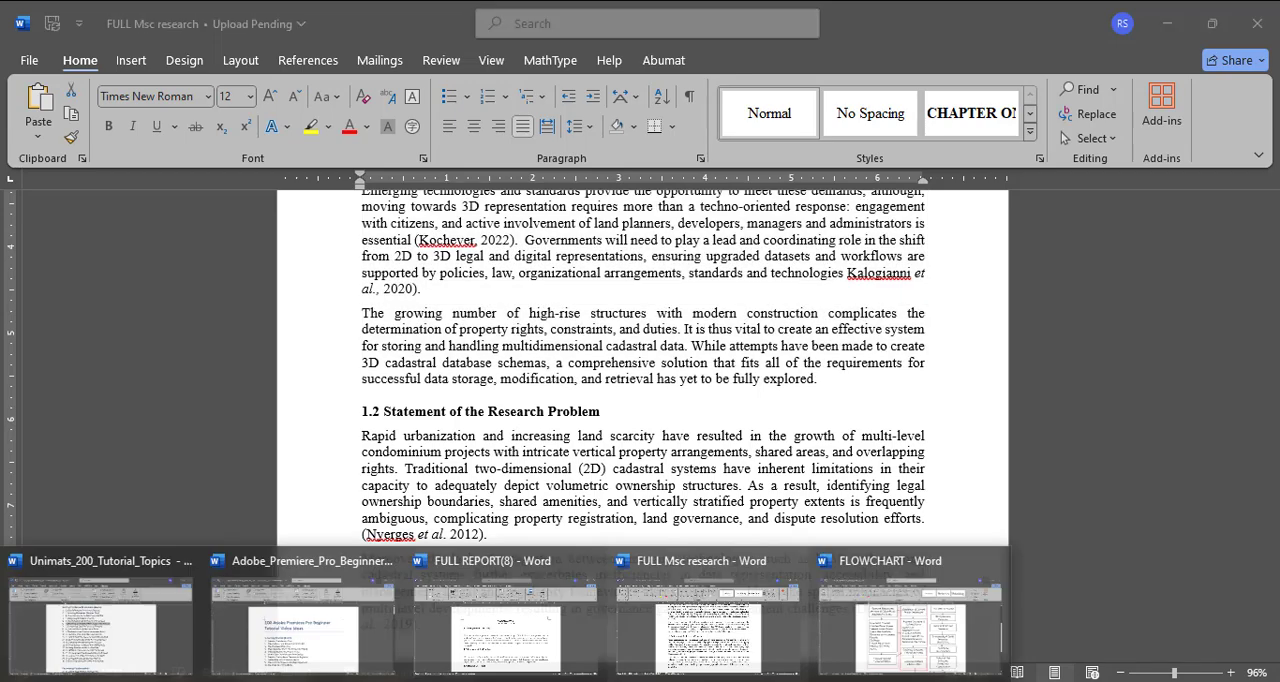
left_click(527, 630)
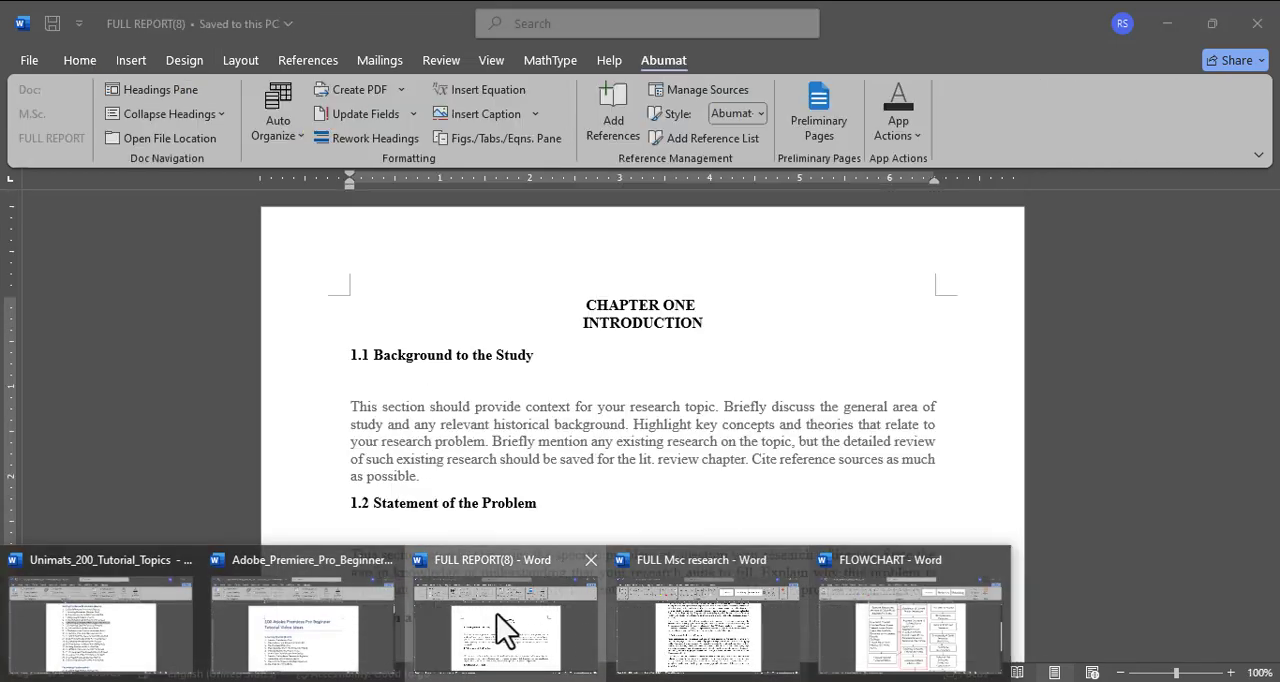
left_click(420, 410)
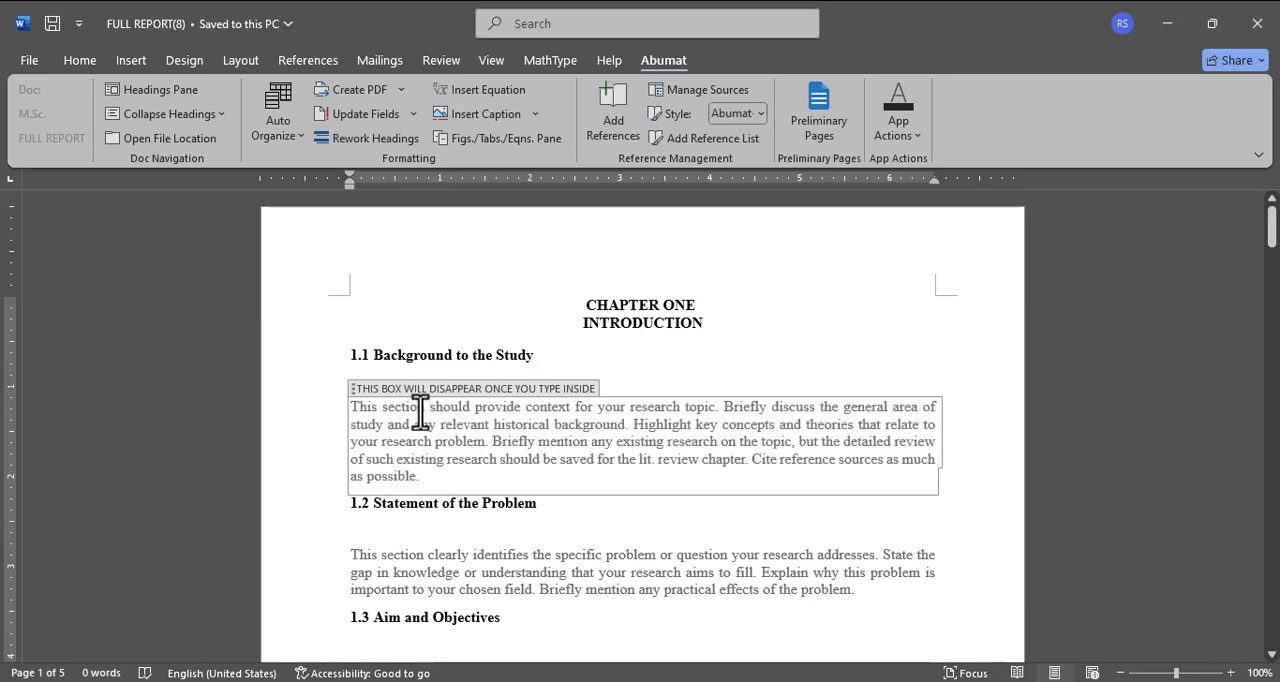
key("ctrl+v")
scroll(420, 410, "up", 15)
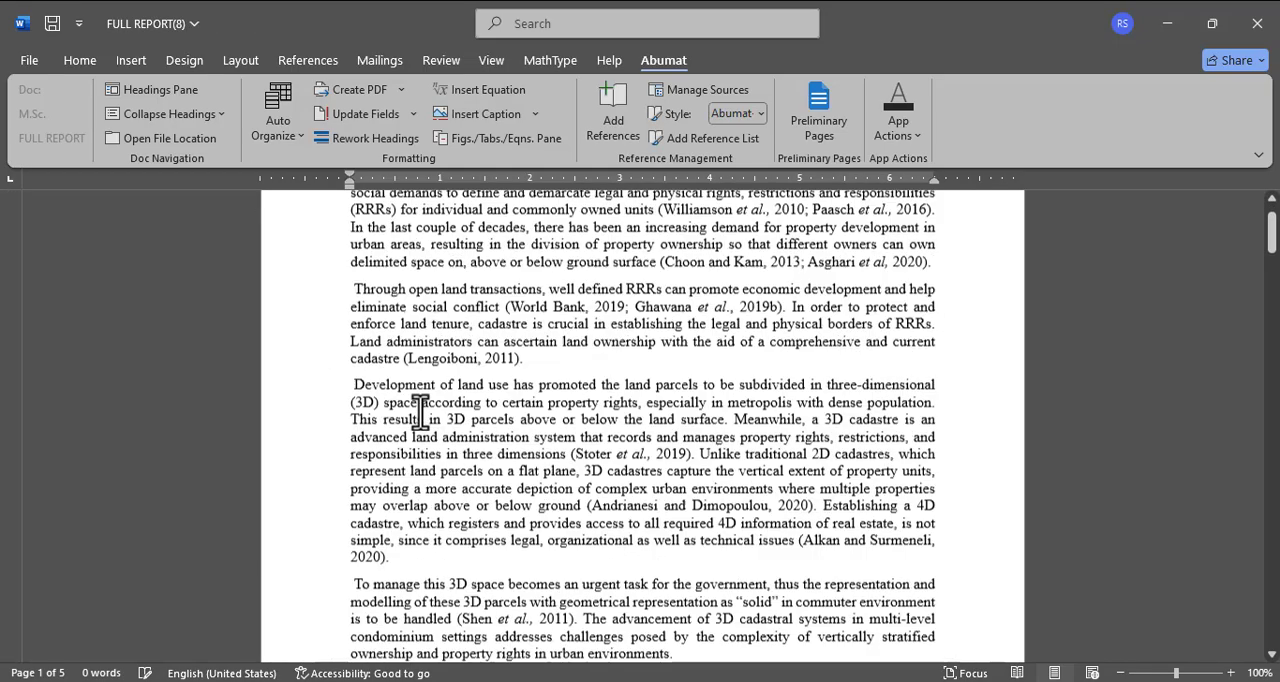
scroll(395, 420, "down", 7)
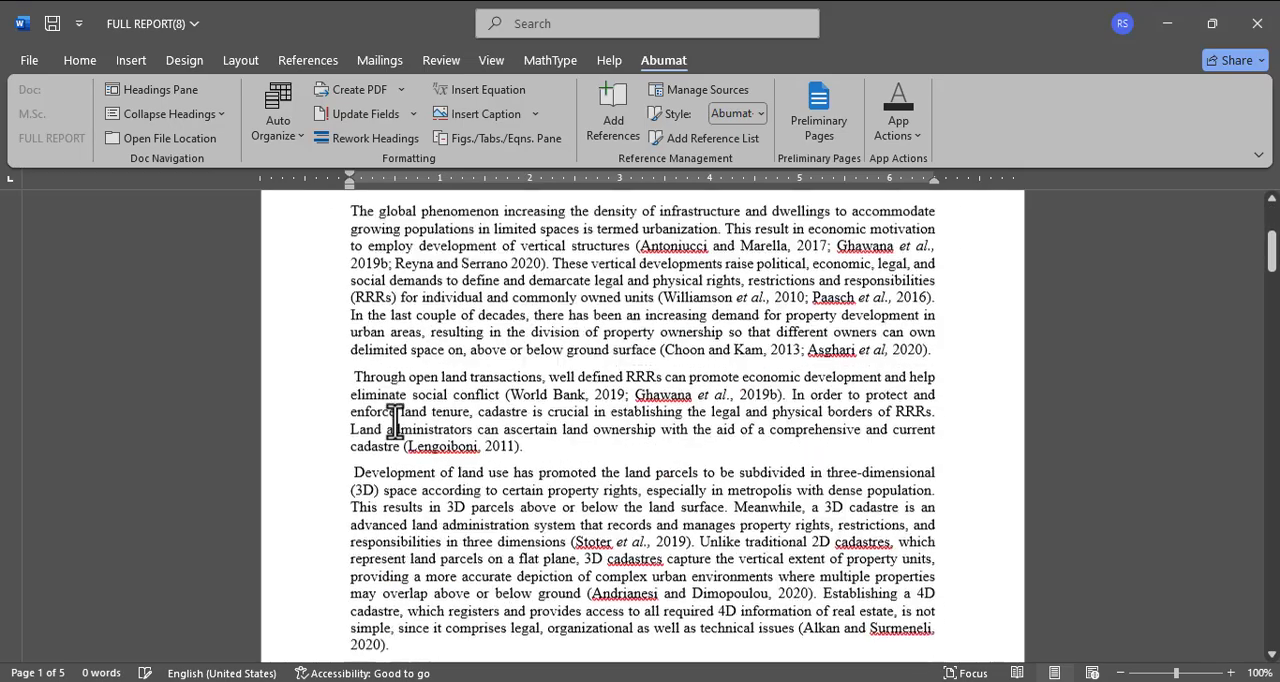
scroll(395, 420, "down", 19)
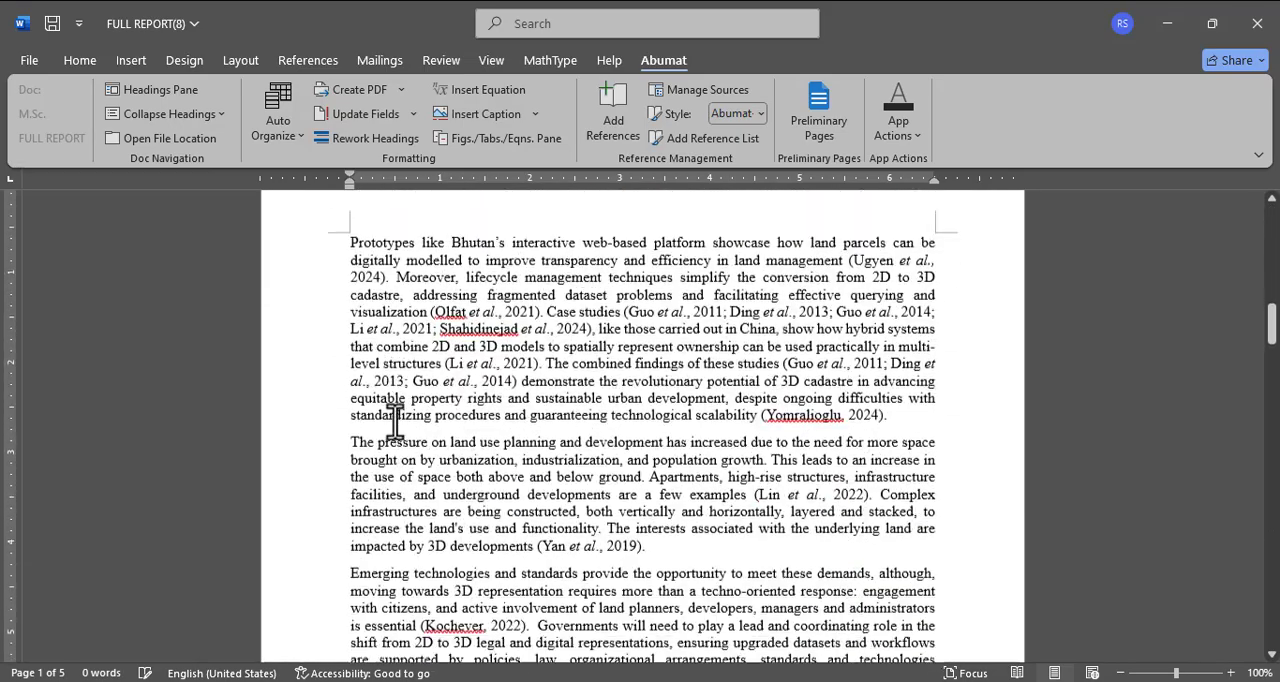
Step: Change the section 1.2 heading to "Statement of the Research Problem"
scroll(395, 420, "down", 4)
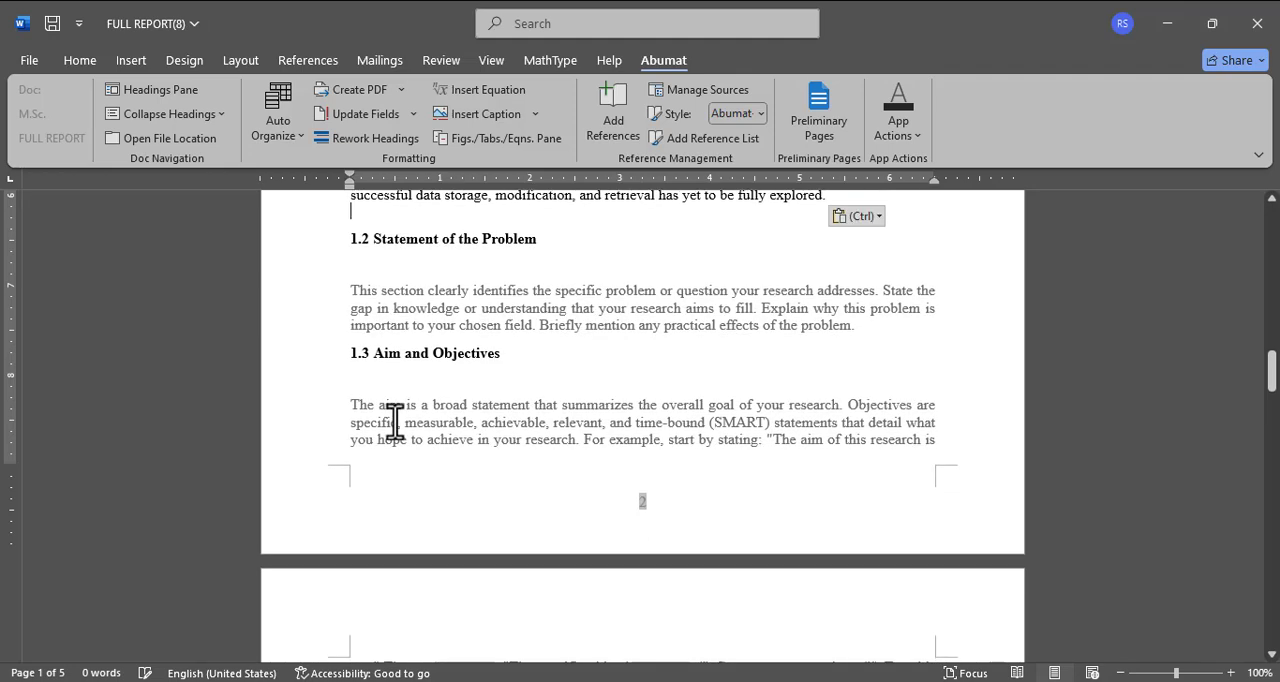
left_click(480, 239)
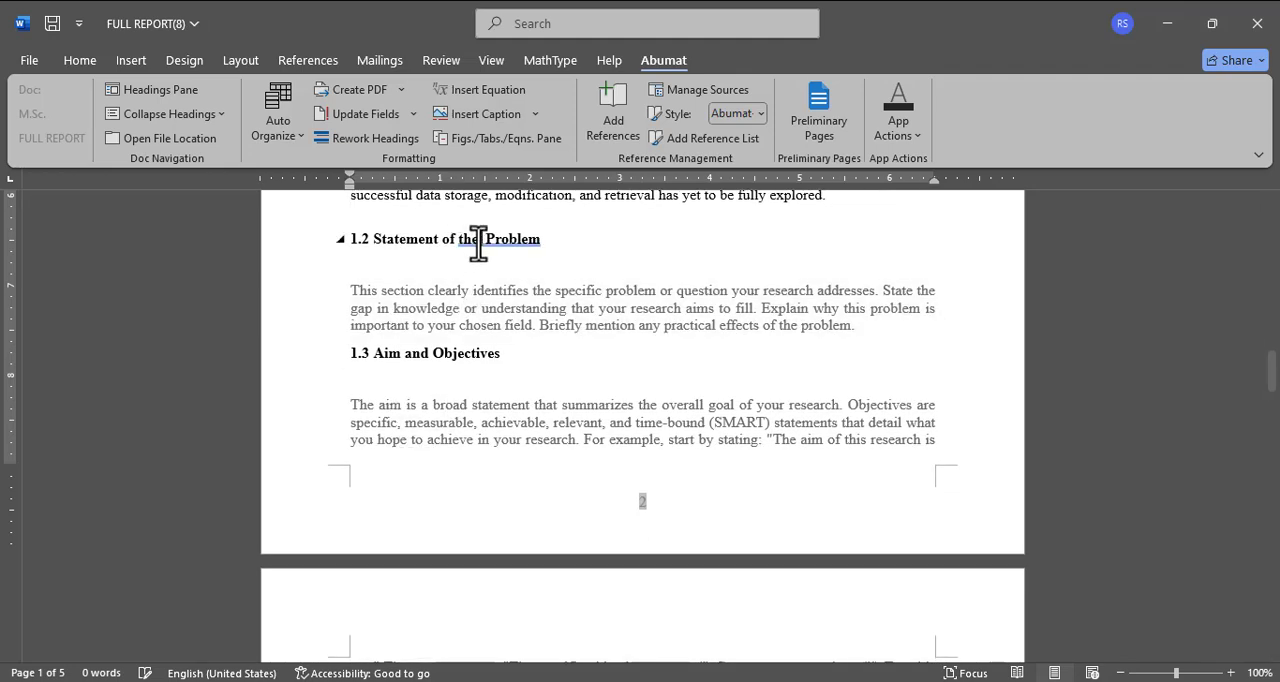
type("R ")
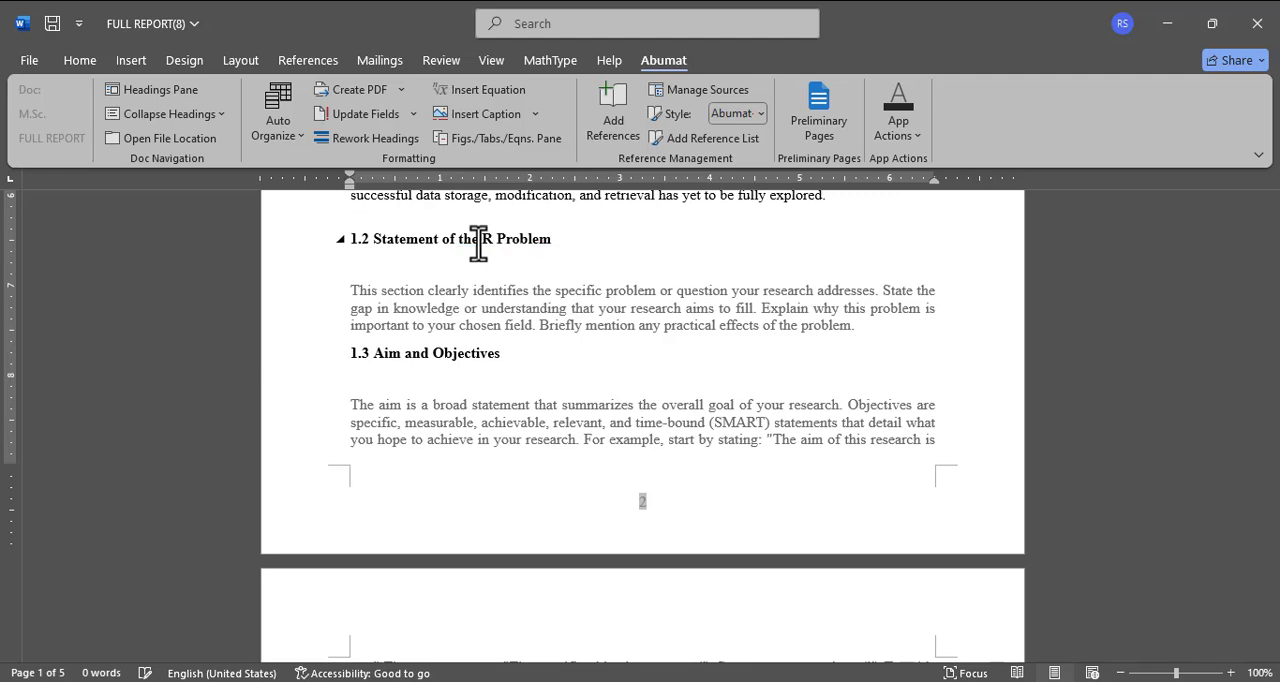
type("ea")
key("BackSpace")
type("search")
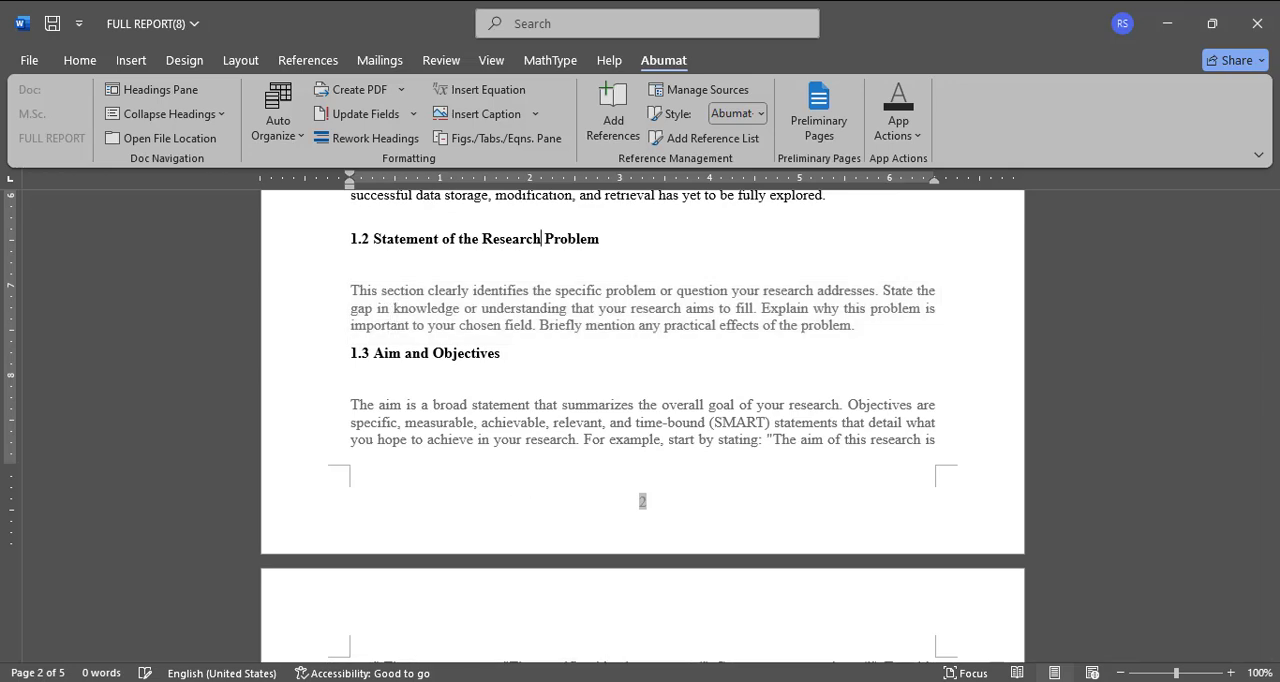
Step: Replace the section 1.2 placeholder with the research problem text, including its three research questions, copied from FULL Msc research
left_click(706, 628)
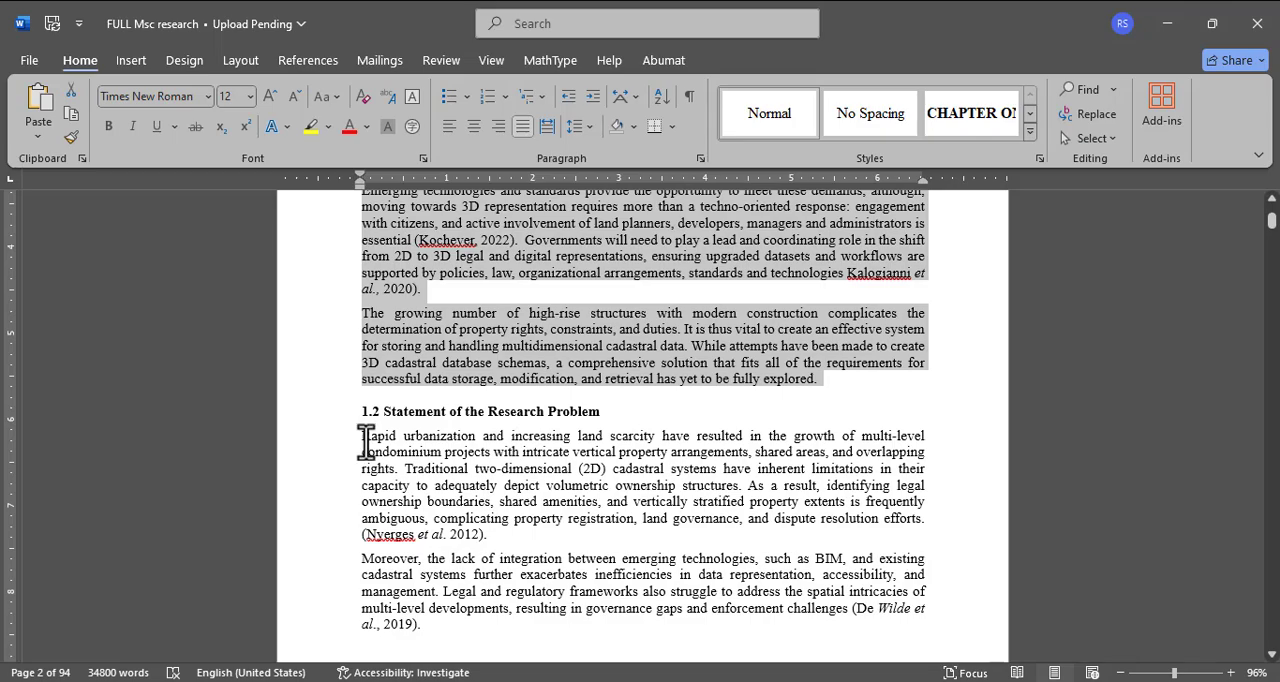
left_click_drag(366, 441, 983, 266)
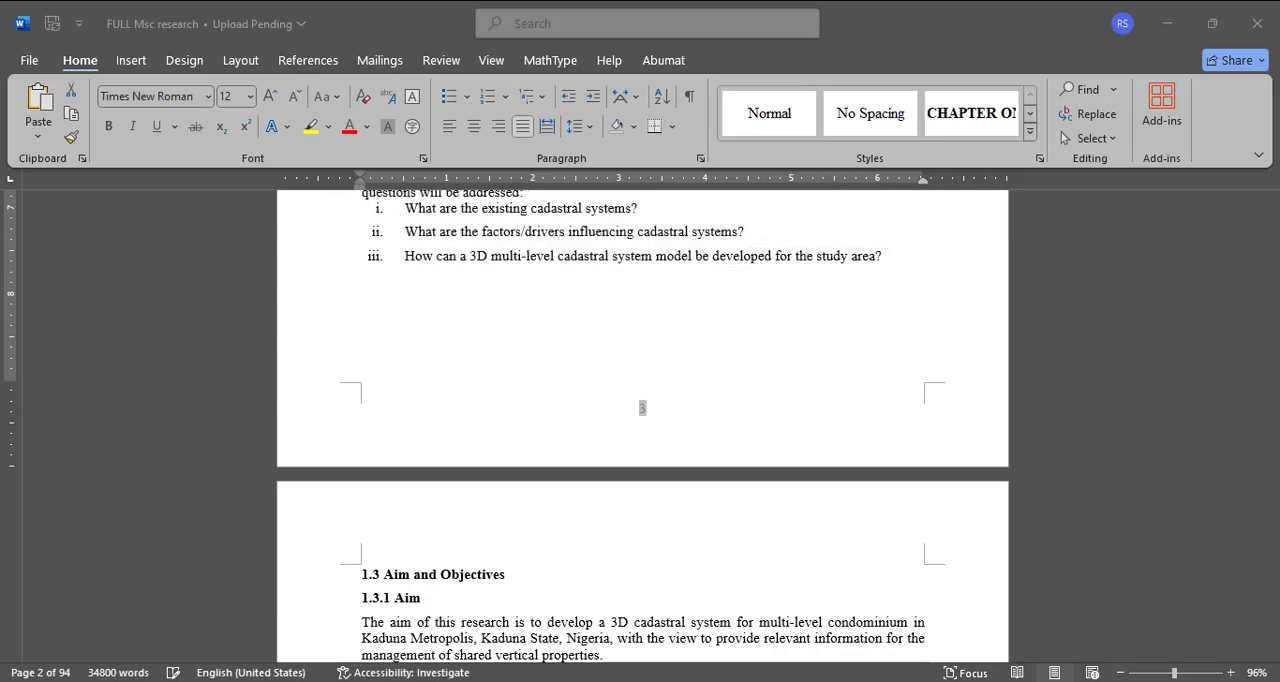
mouse_move(354, 663)
left_click(475, 655)
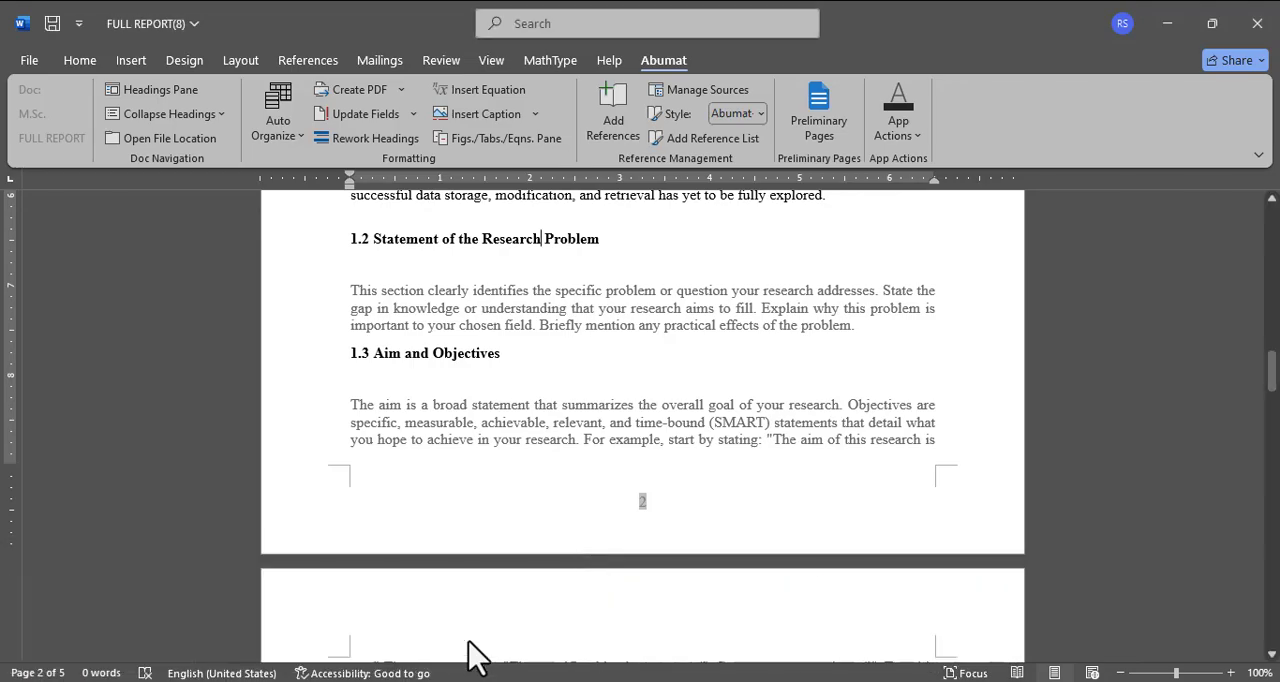
left_click(432, 318)
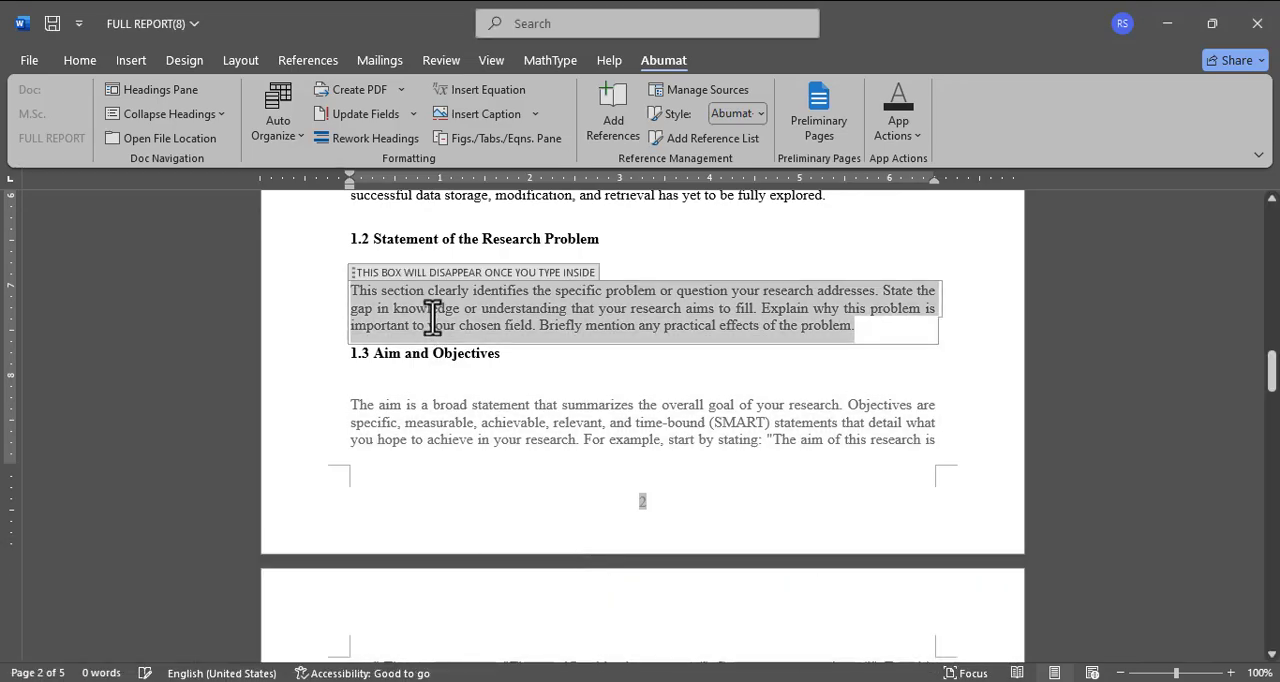
key("ctrl+v")
scroll(432, 318, "down", 6)
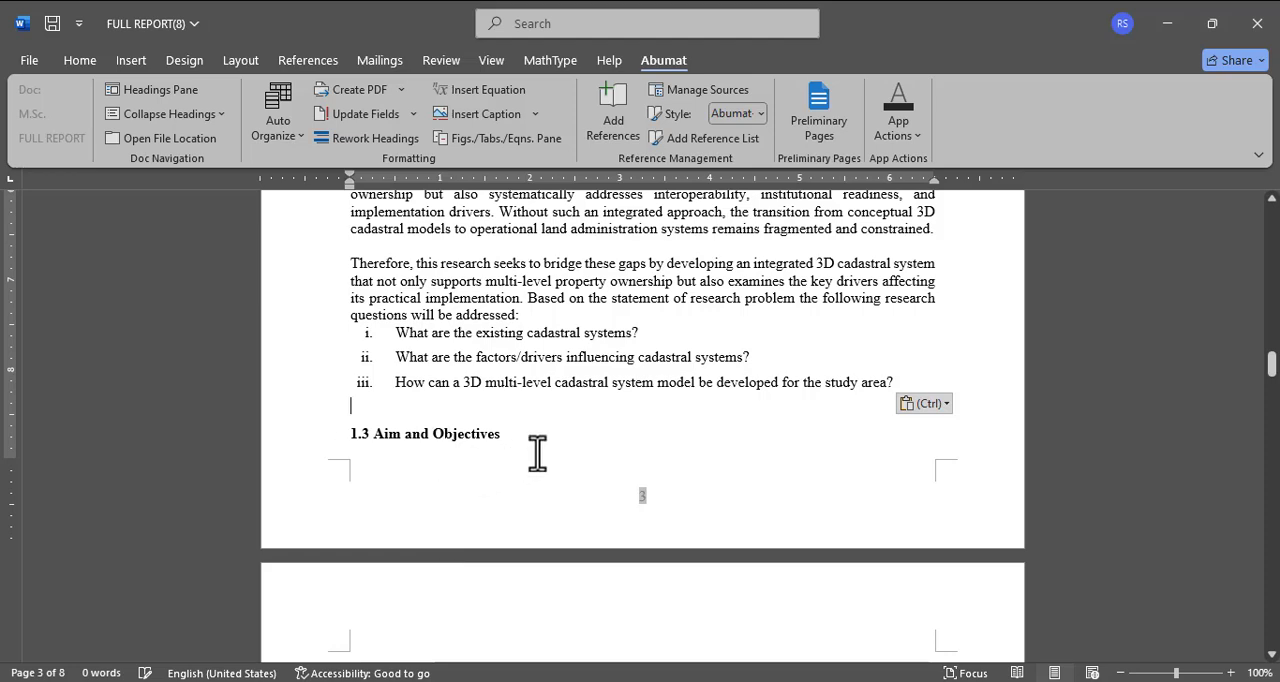
Step: Add blank lines around the 1.3 Aim and Objectives heading so that it starts on a new page
key("Return")
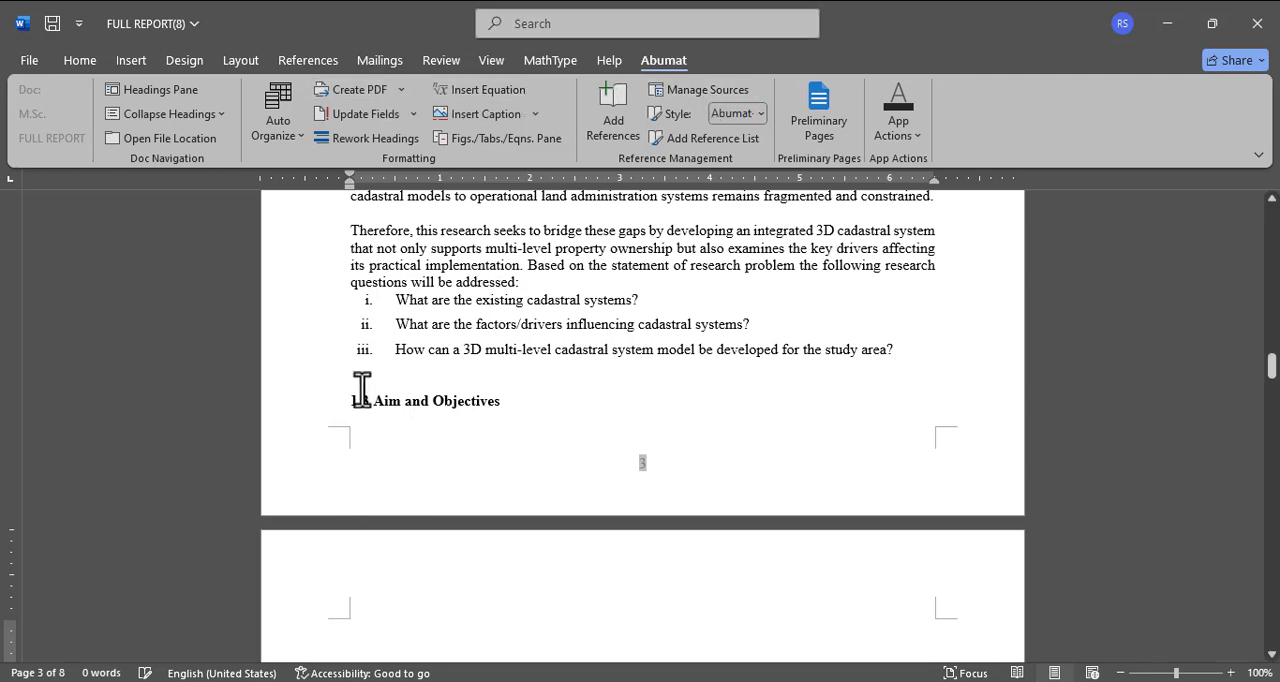
left_click(398, 375)
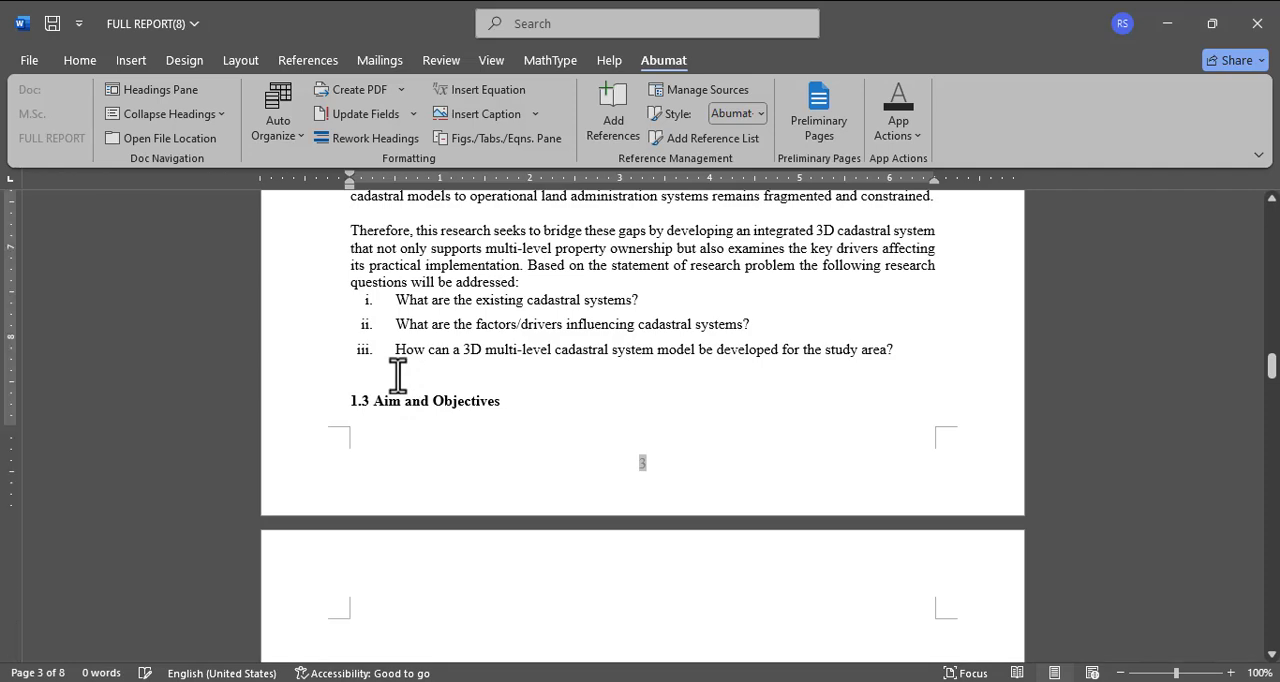
key("Return")
scroll(398, 375, "down", 4)
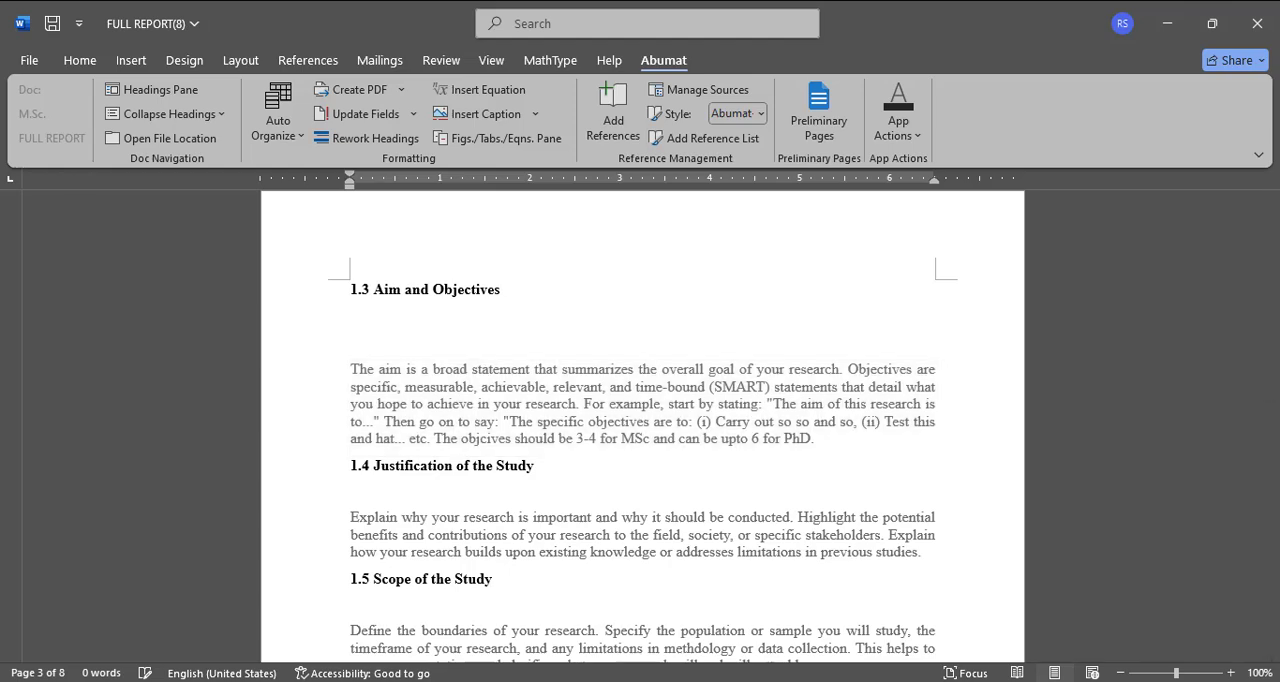
Step: Replace the section 1.3 placeholder with the 1.3.1 Aim and 1.3.2 Objectives subsections copied from FULL Msc research
left_click(410, 681)
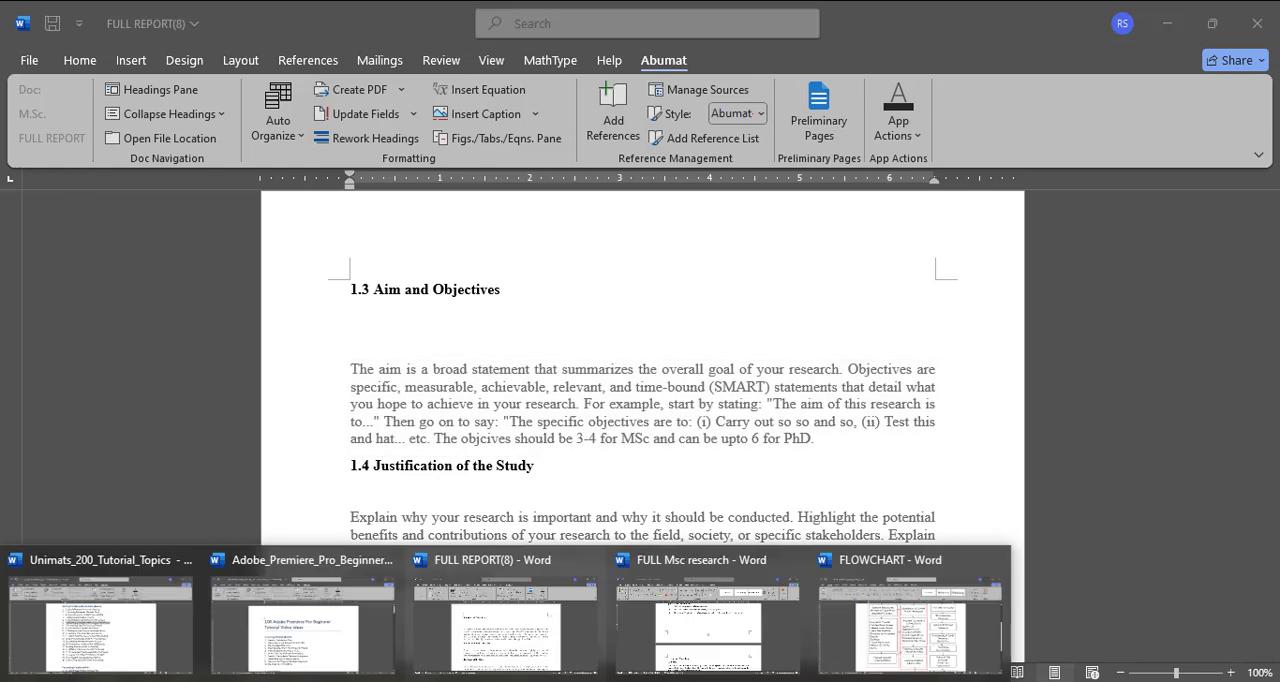
left_click(712, 627)
scroll(574, 434, "down", 4)
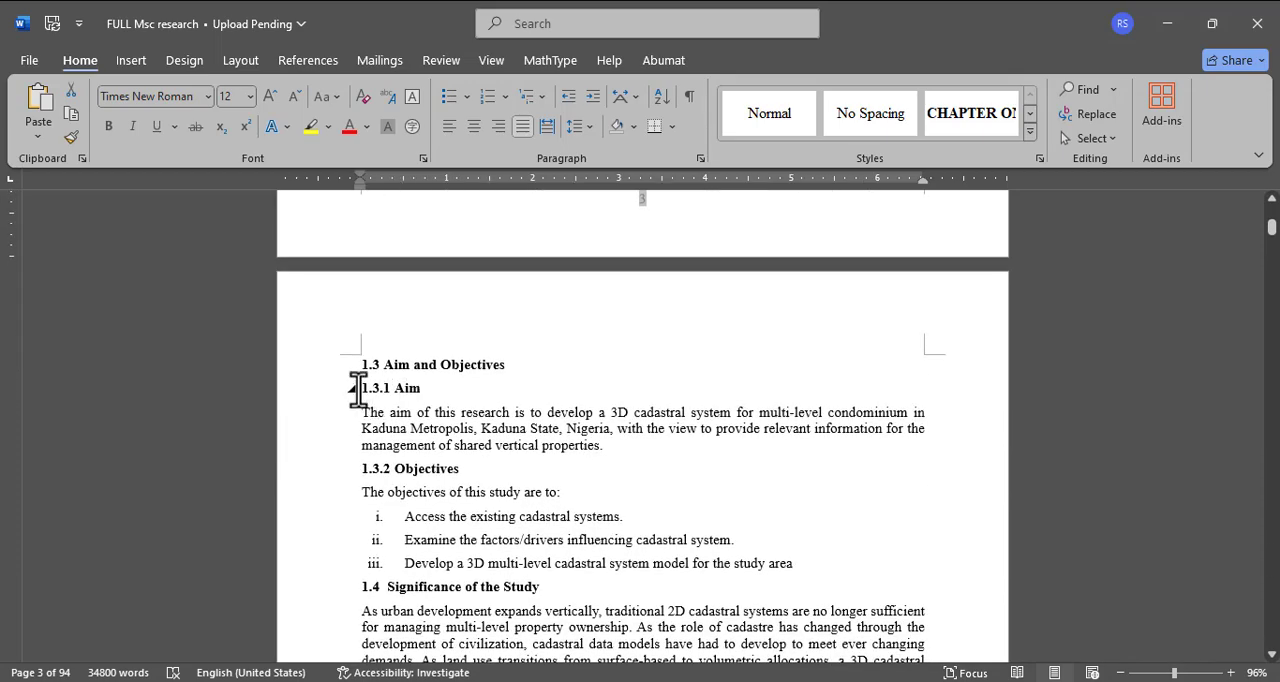
left_click_drag(395, 388, 816, 399)
scroll(449, 546, "down", 3)
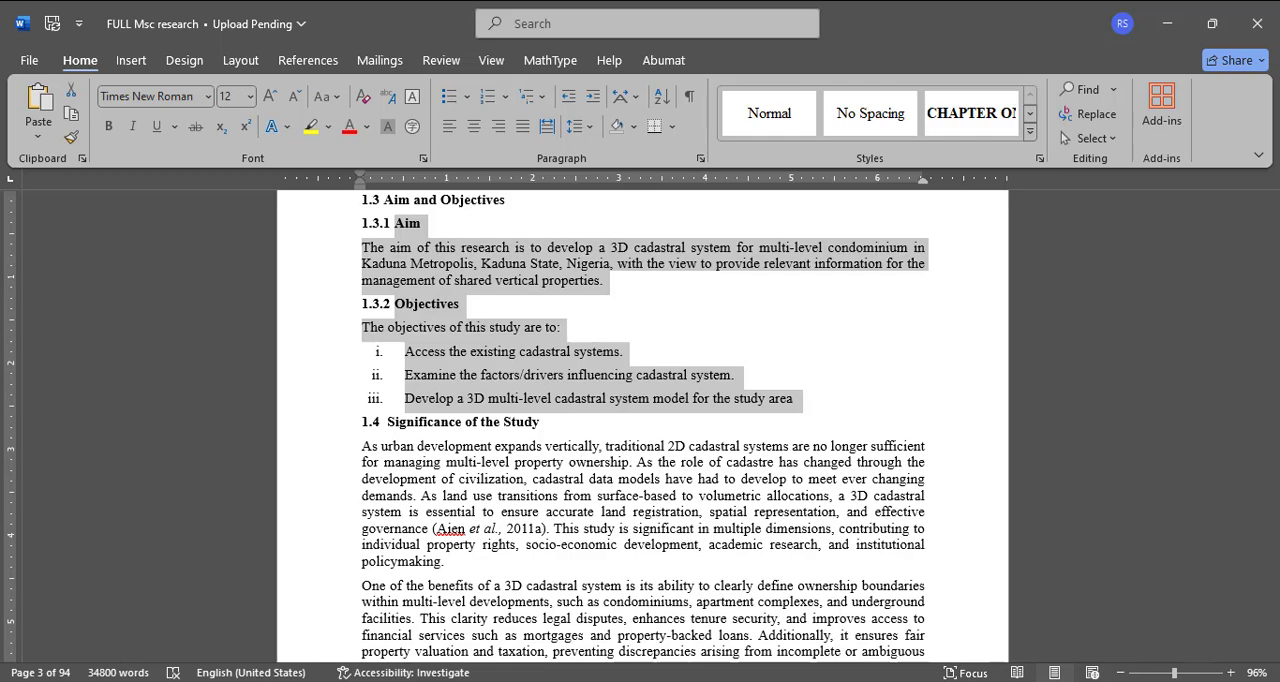
left_click(508, 681)
left_click(517, 662)
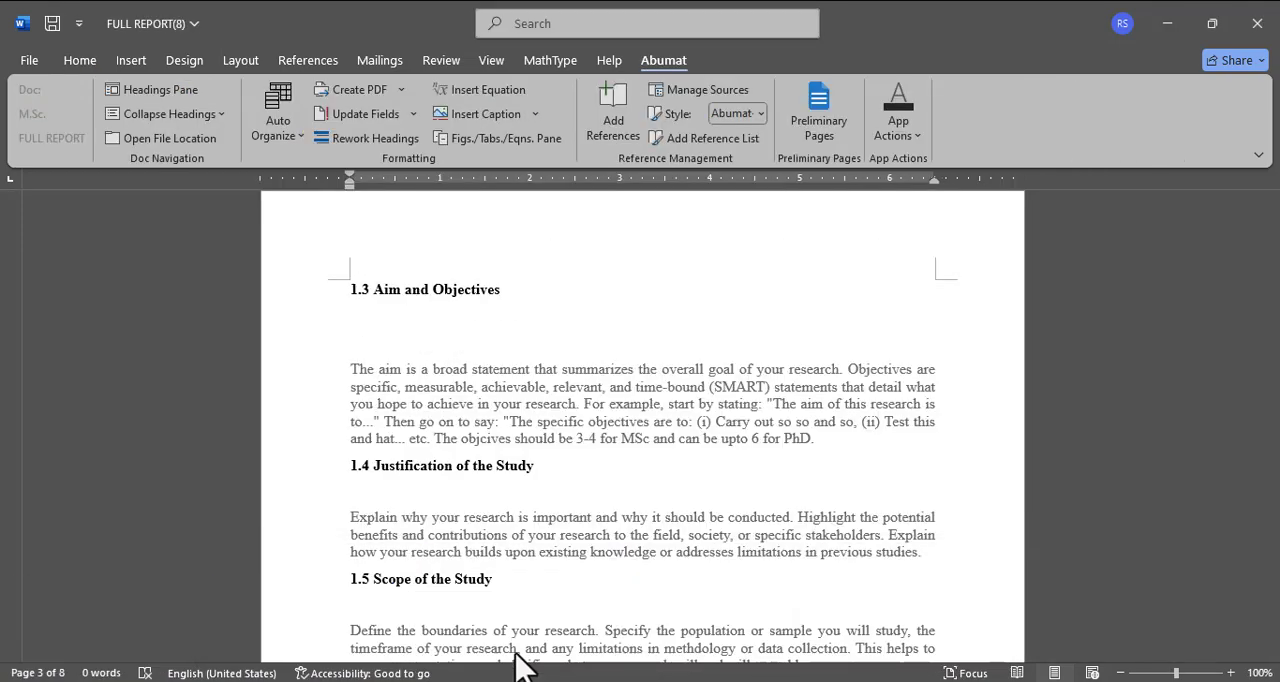
left_click(471, 394)
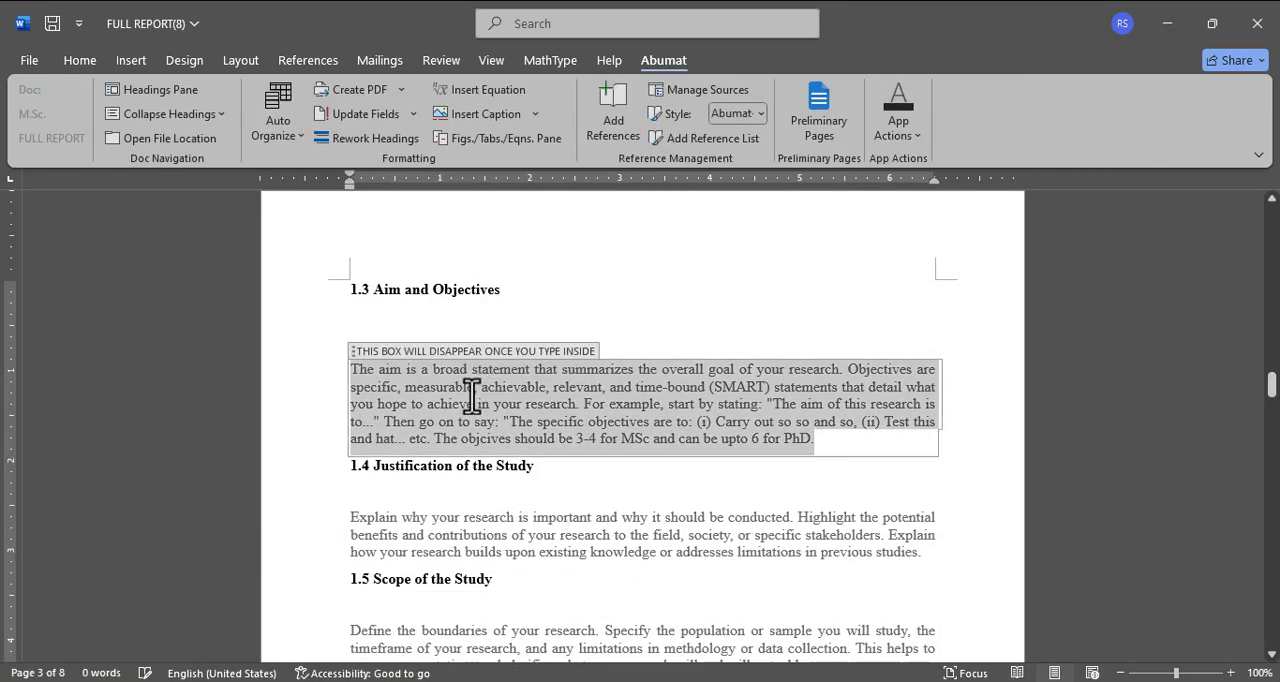
type("1.3.1 Aim The aim of this research is to develop a 3D cadastral system for multi-level condominium in Kaduna Metropolis, Kaduna State, Nigeria, with the view to provide relevant information for the management of shared vertical properties. 1.3.2 Objectives The objectives of this study are to: Access the existing cadastral systems. Examine the factors/drivers influencing cadastral system. Develop a 3D multi-level cadastral system model for the study area")
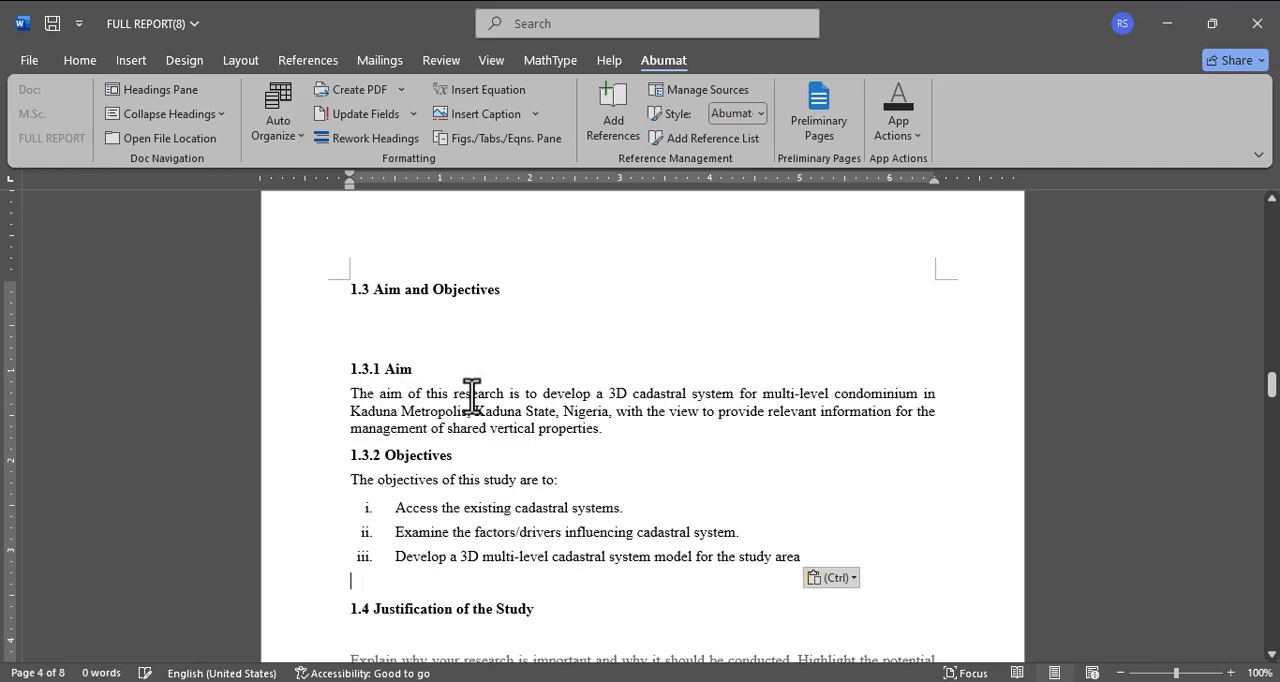
Step: Delete the extra blank line between the 1.3 Aim and Objectives heading and the 1.3.1 Aim subheading
left_click(355, 330)
key("BackSpace")
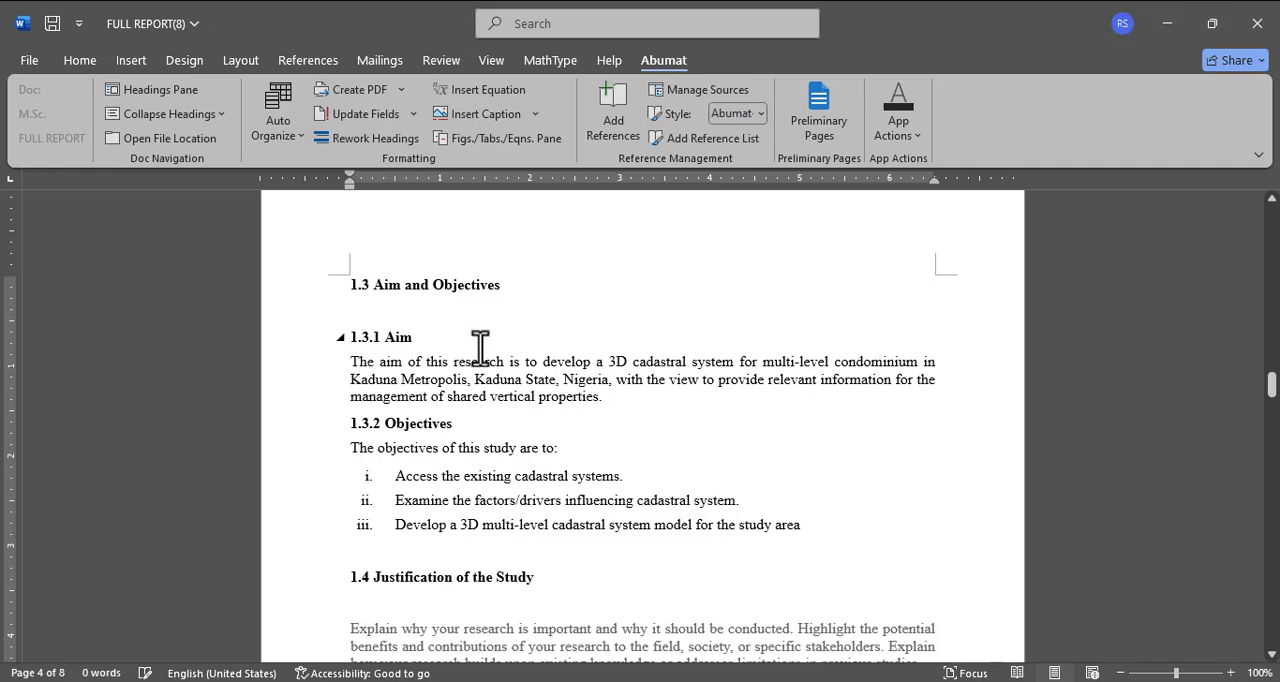
scroll(400, 360, "down", 1)
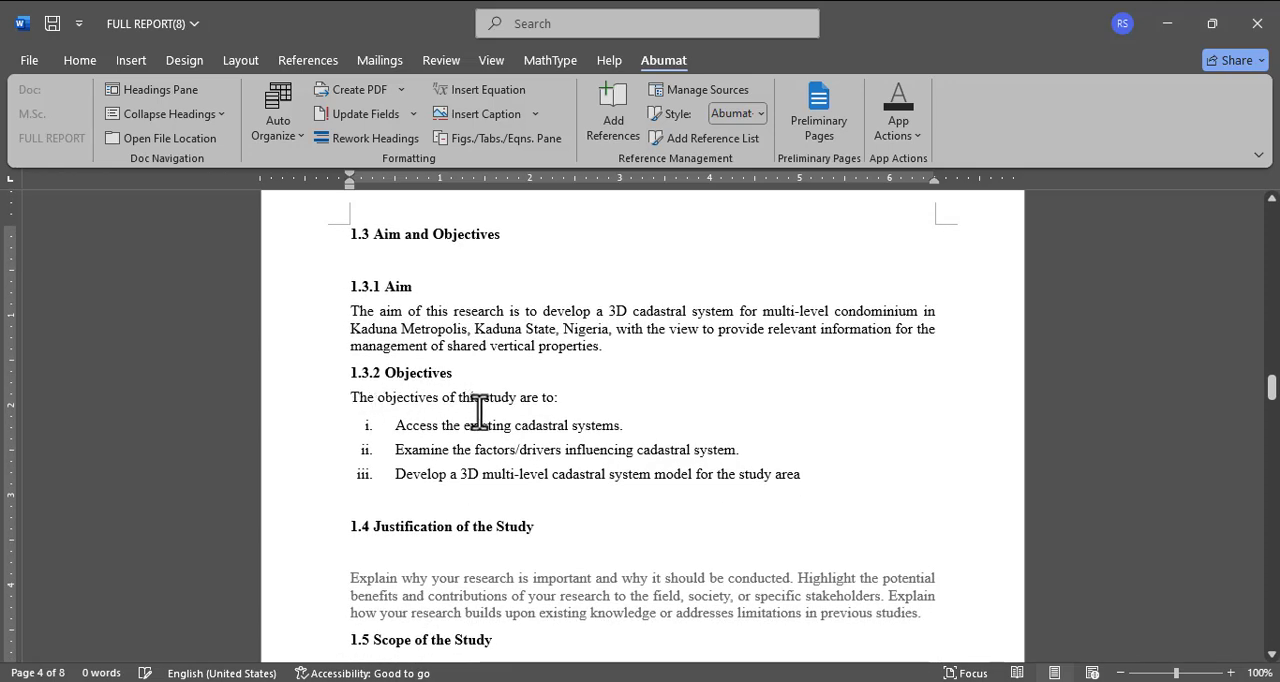
Step: Replace the section 1.4 placeholder with the Significance of the Study heading and text copied from FULL Msc research
scroll(479, 410, "down", 3)
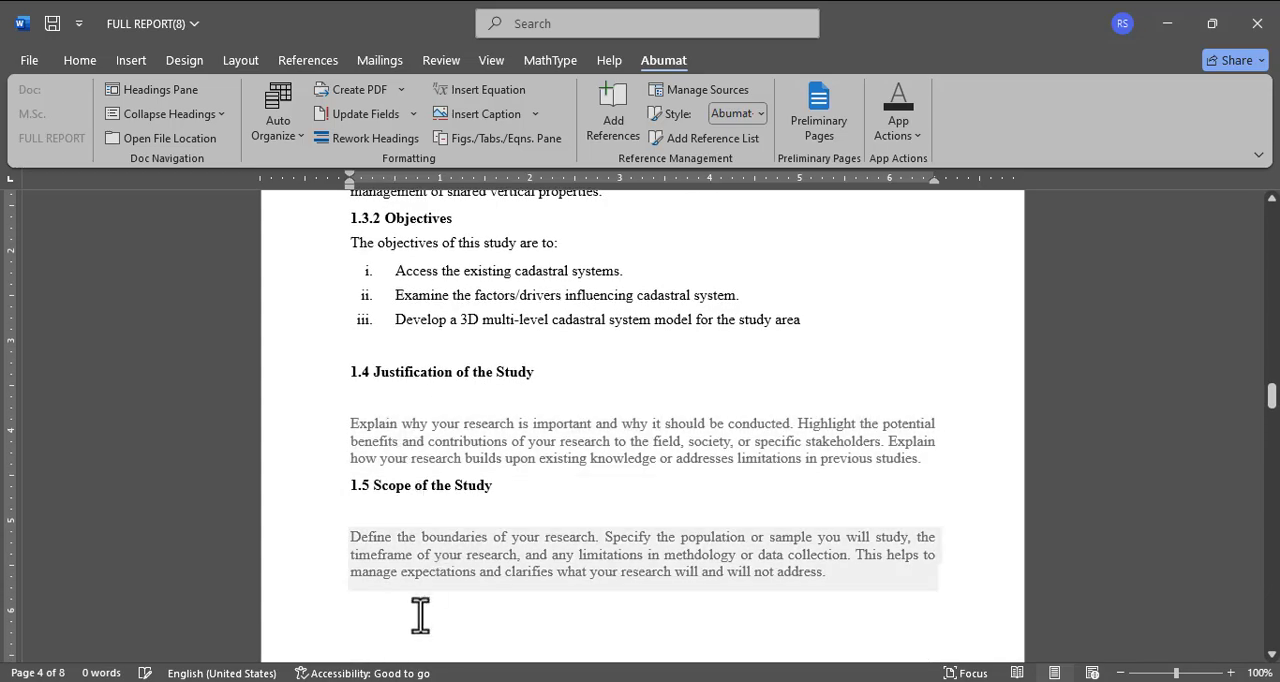
left_click(420, 681)
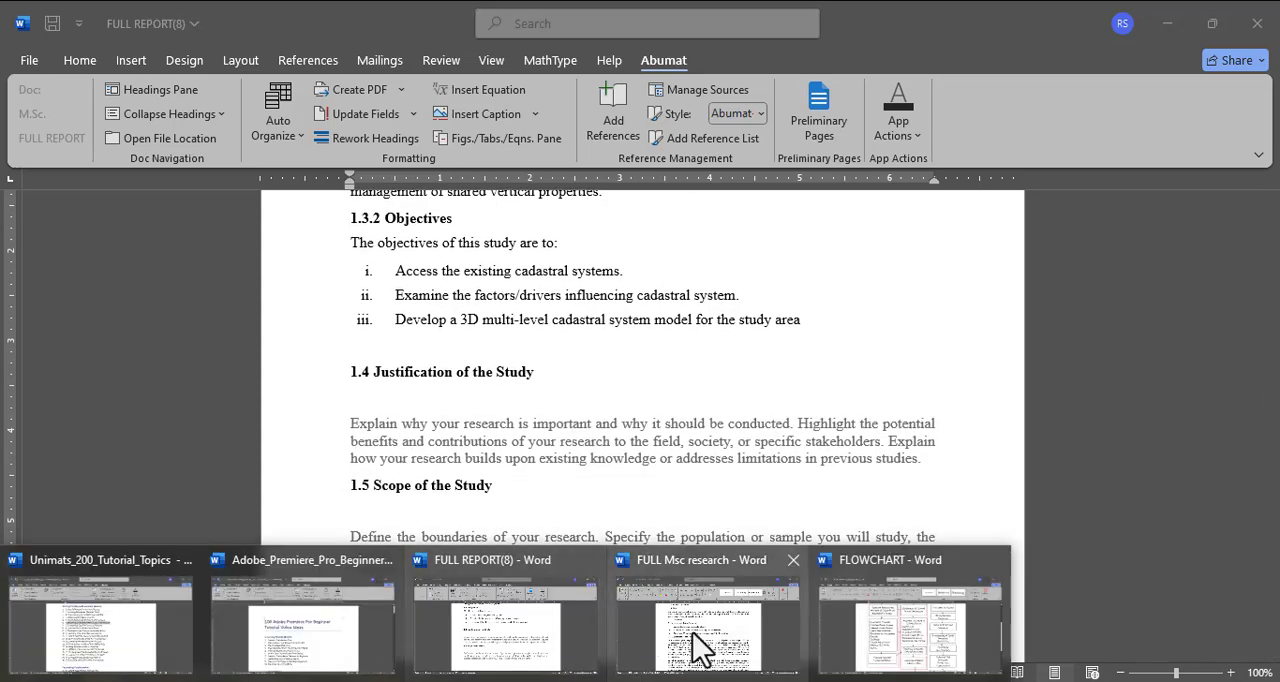
left_click(700, 645)
scroll(560, 430, "down", 2)
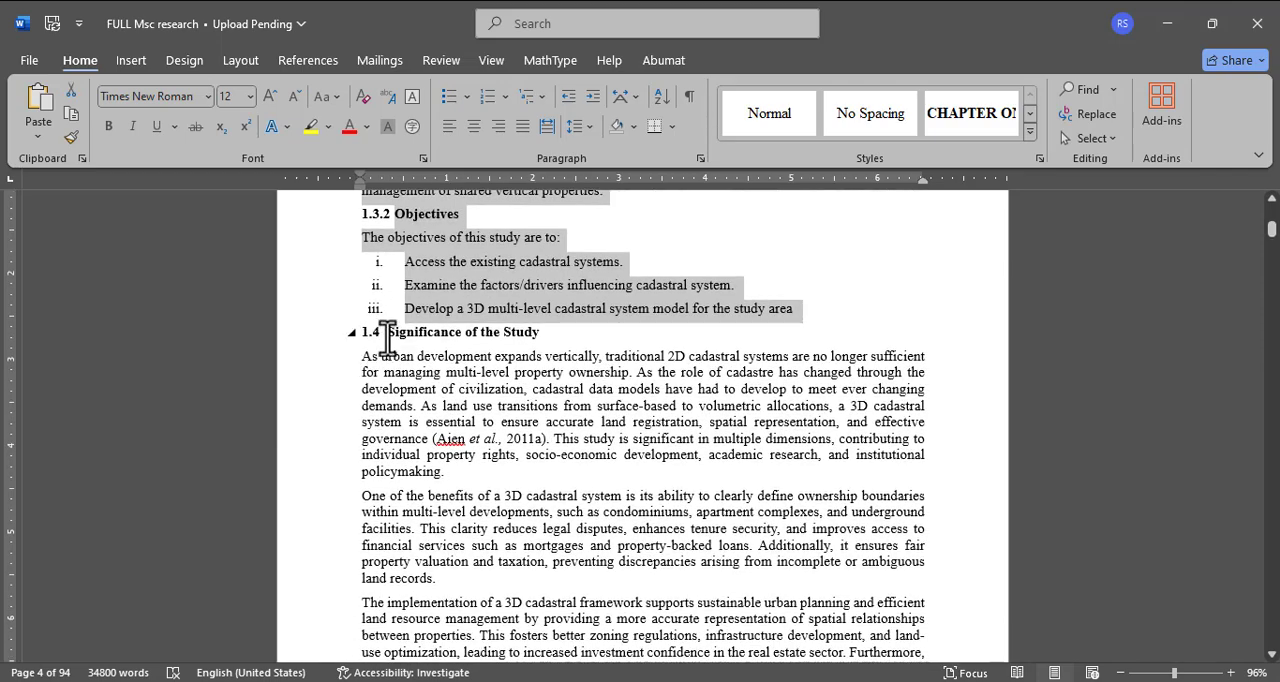
left_click_drag(385, 337, 707, 558)
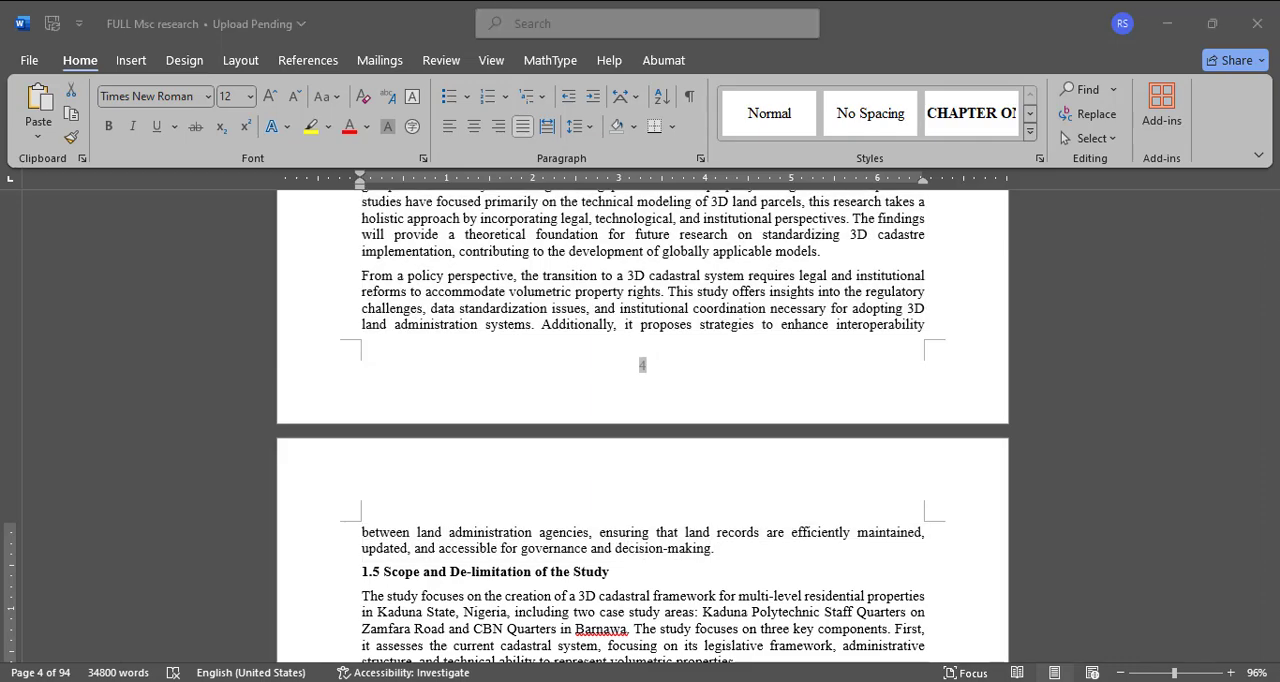
left_click(497, 652)
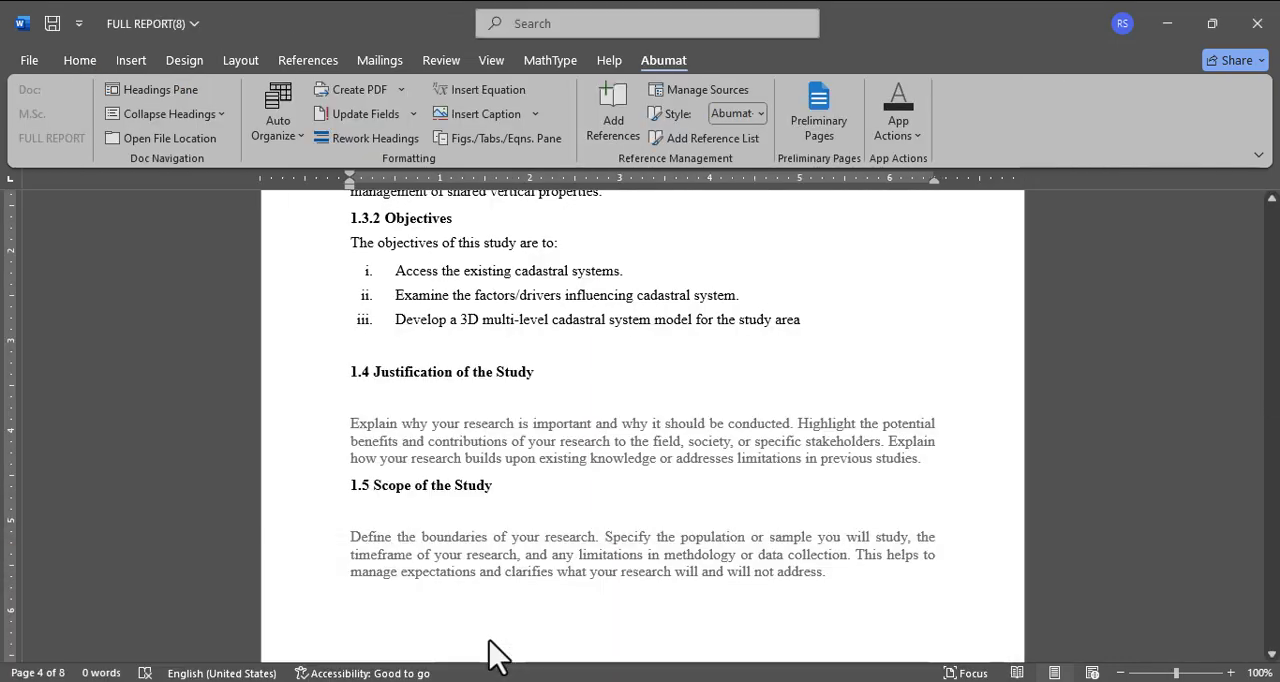
left_click(425, 422)
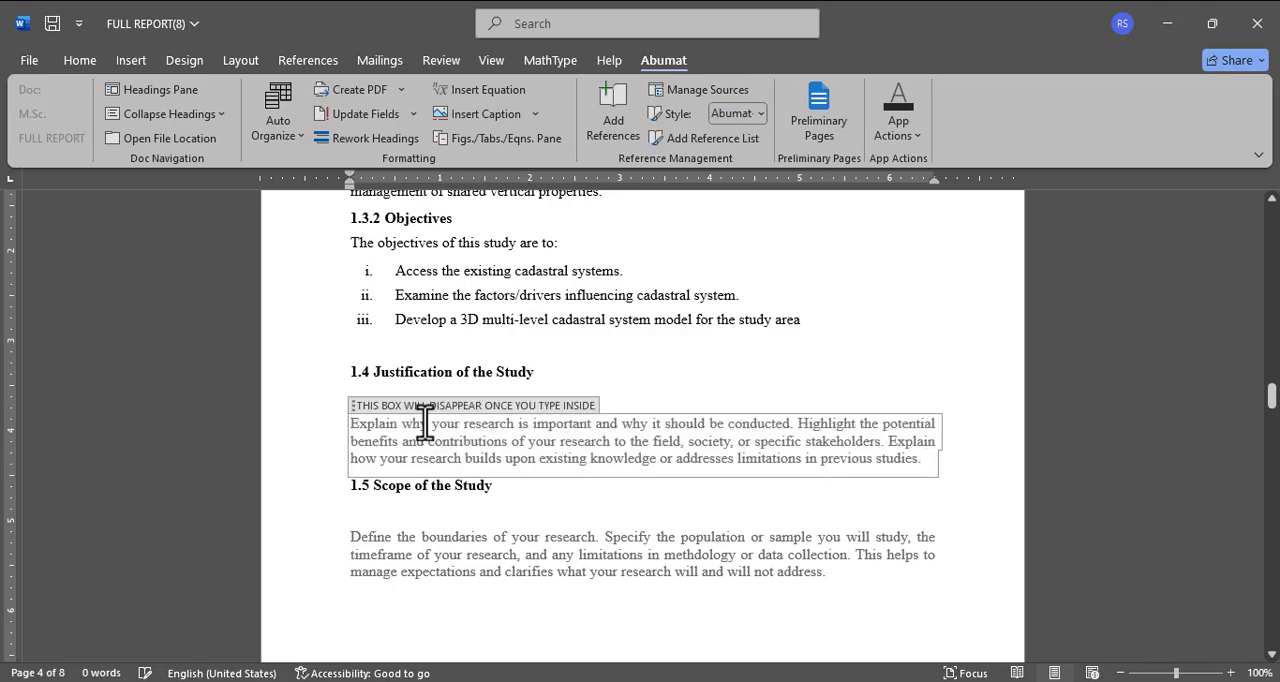
key("ctrl+v")
scroll(425, 420, "up", 5)
scroll(425, 420, "down", 2)
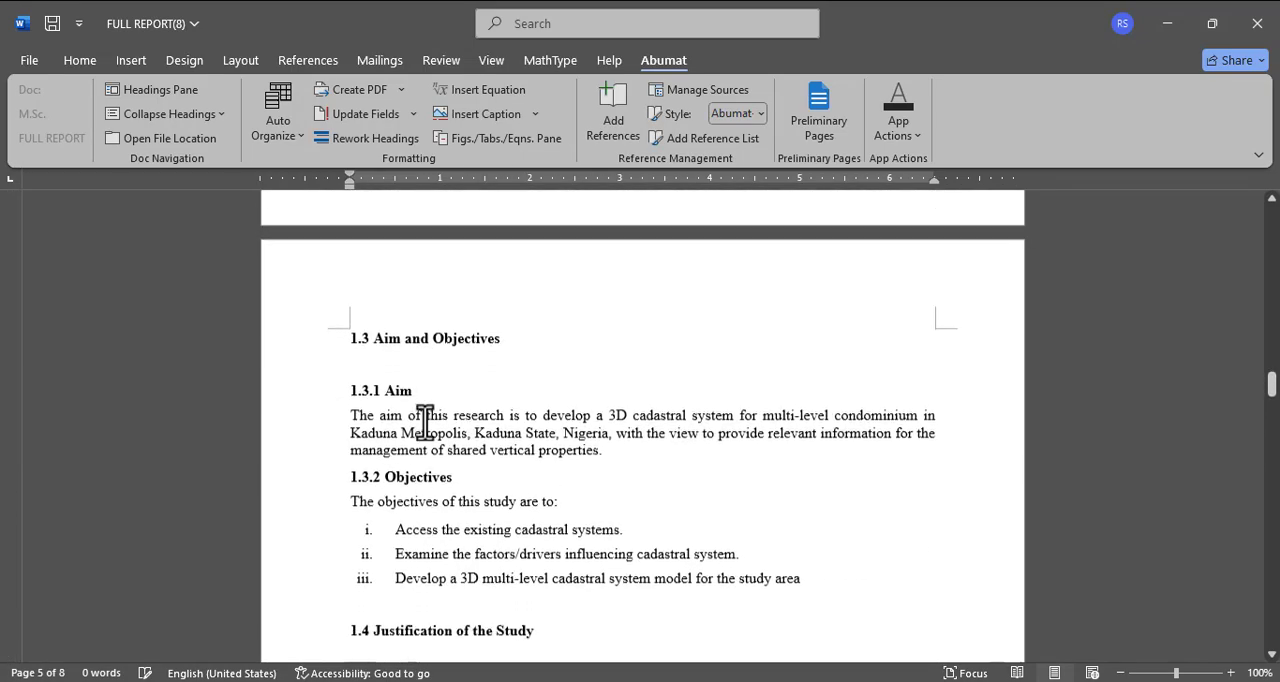
Step: Delete the template's 1.4 Justification of the Study heading and the empty line beneath it
left_click(505, 598)
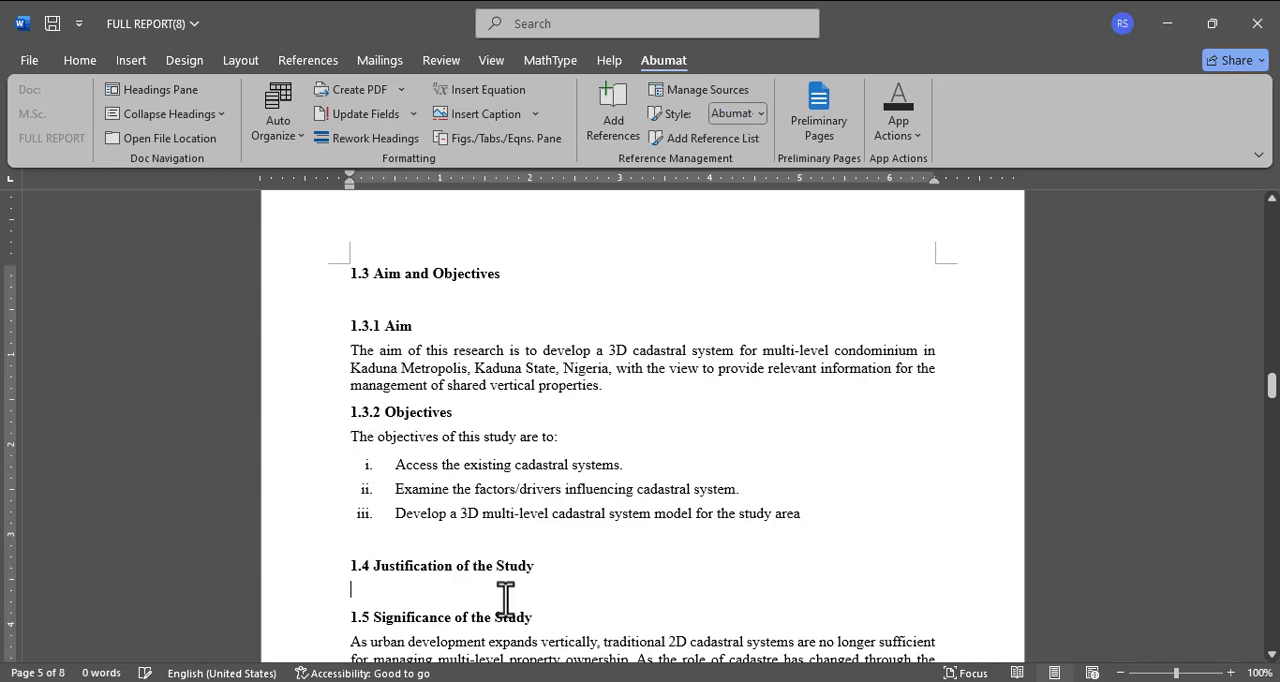
key("BackSpace")
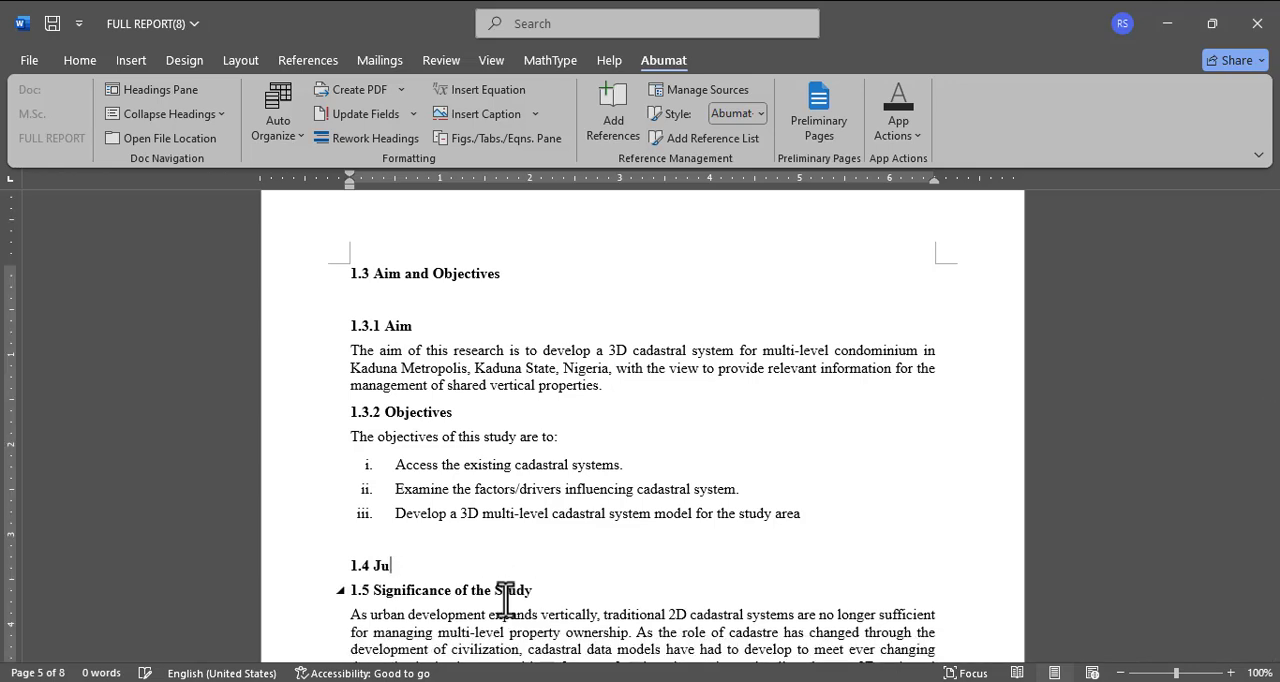
key("BackSpace")
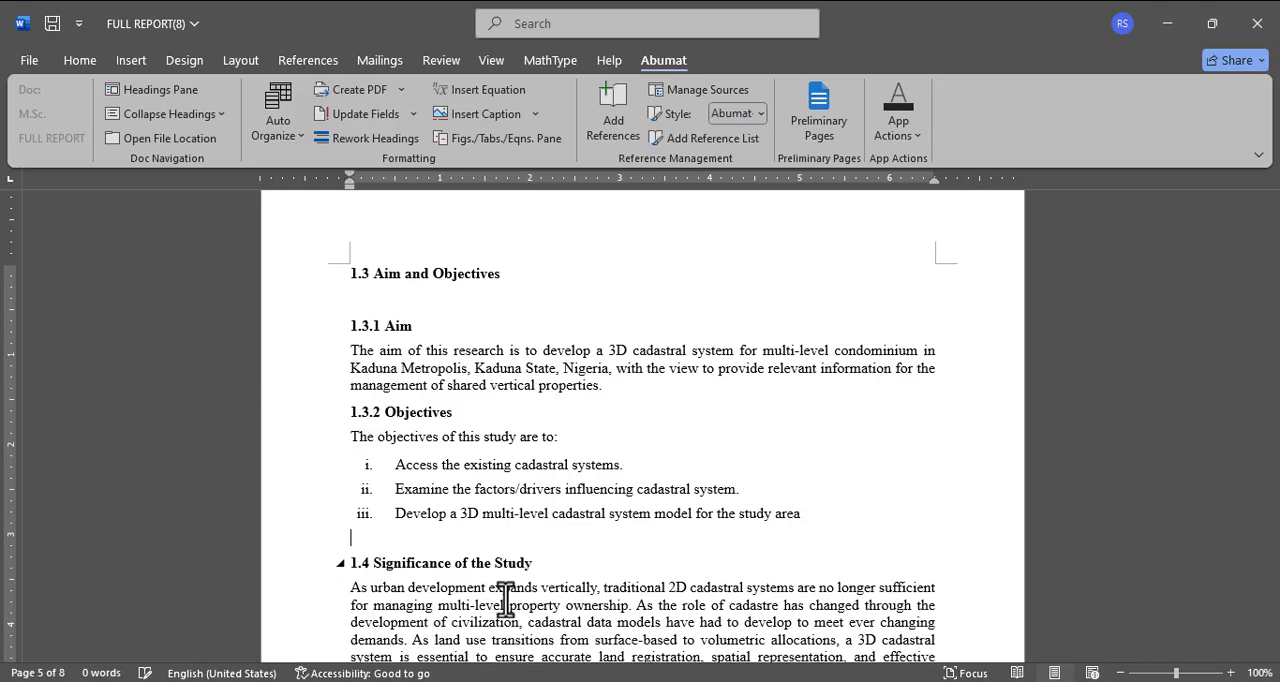
Step: In FULL Msc research, copy everything from the Scope and De-limitation heading through the Figure 1.1 caption, declining the offered link downloads
scroll(505, 598, "down", 10)
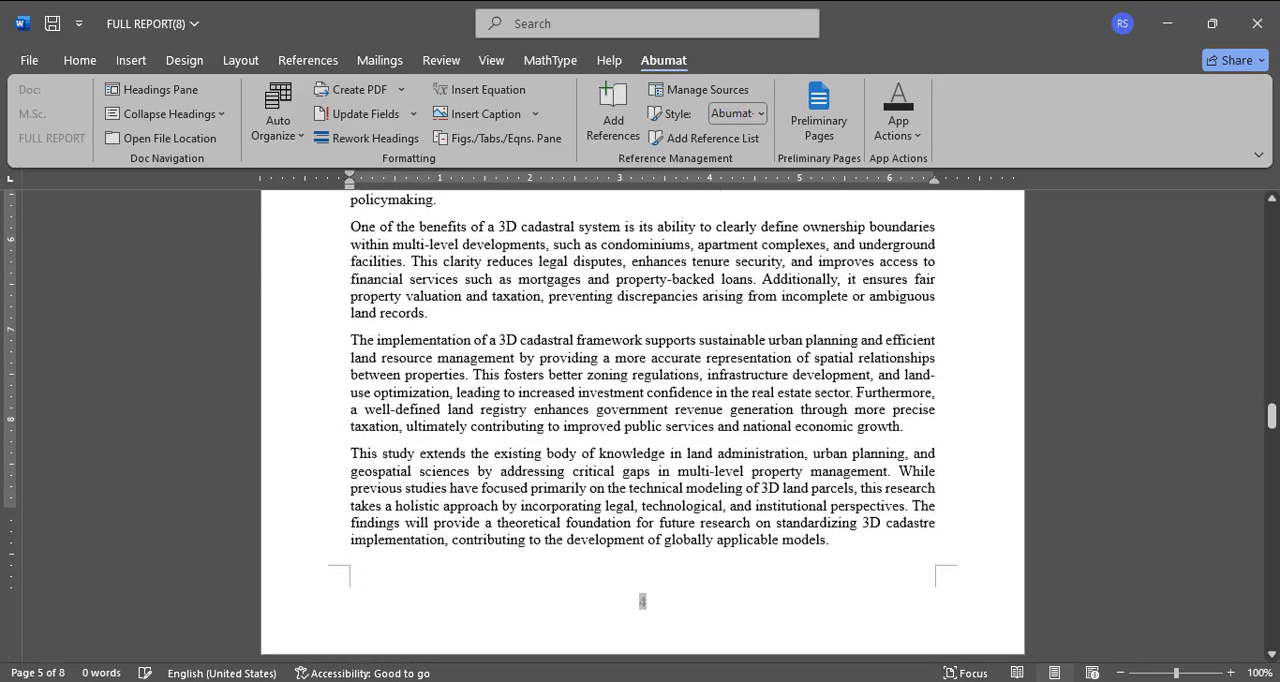
scroll(485, 420, "down", 8)
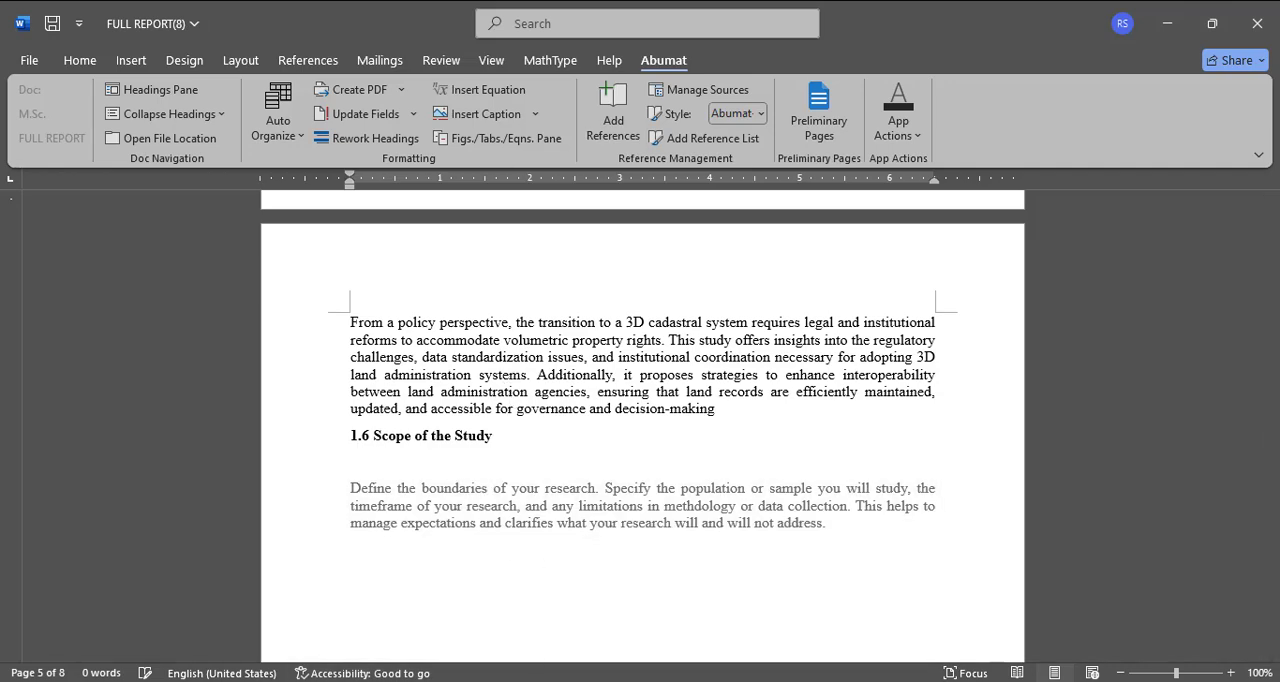
left_click(700, 640)
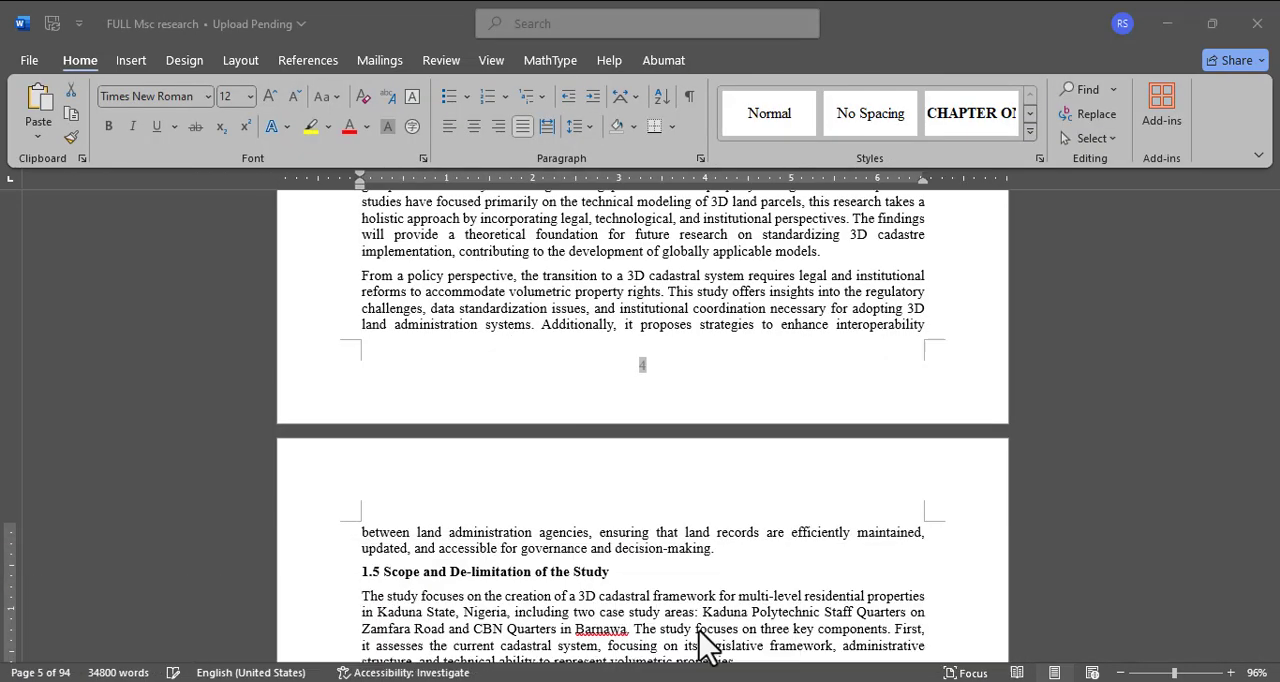
scroll(455, 425, "down", 7)
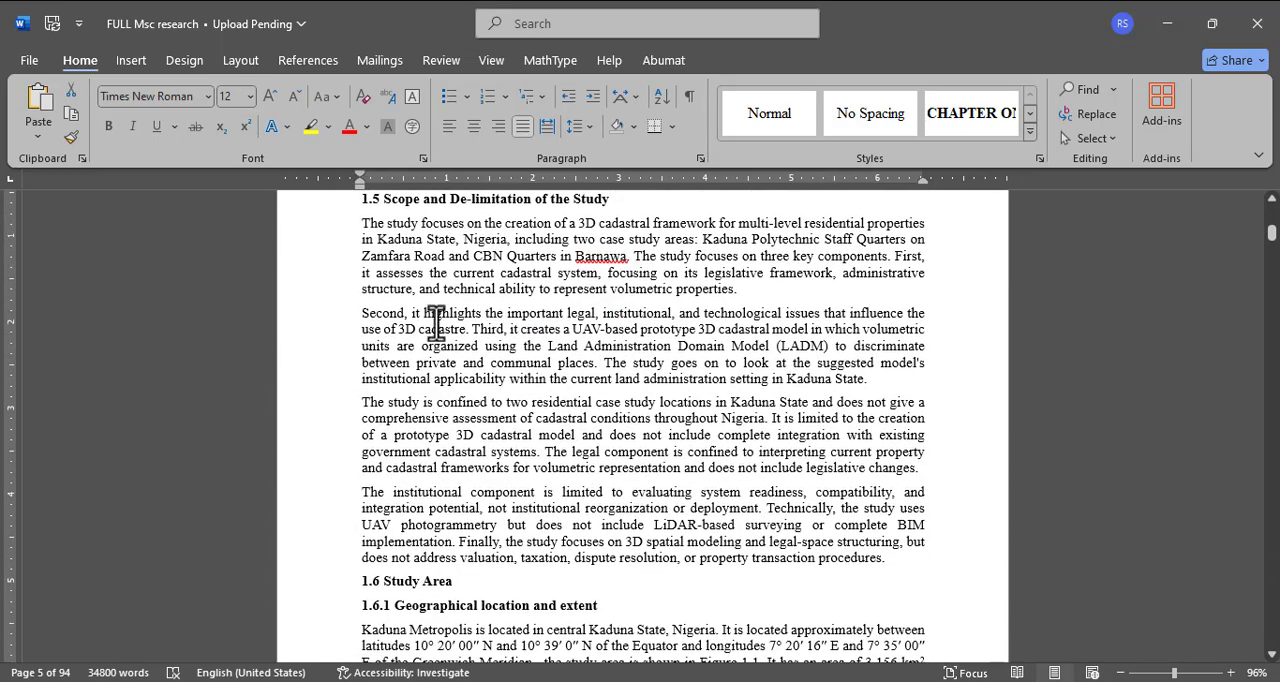
scroll(436, 320, "up", 3)
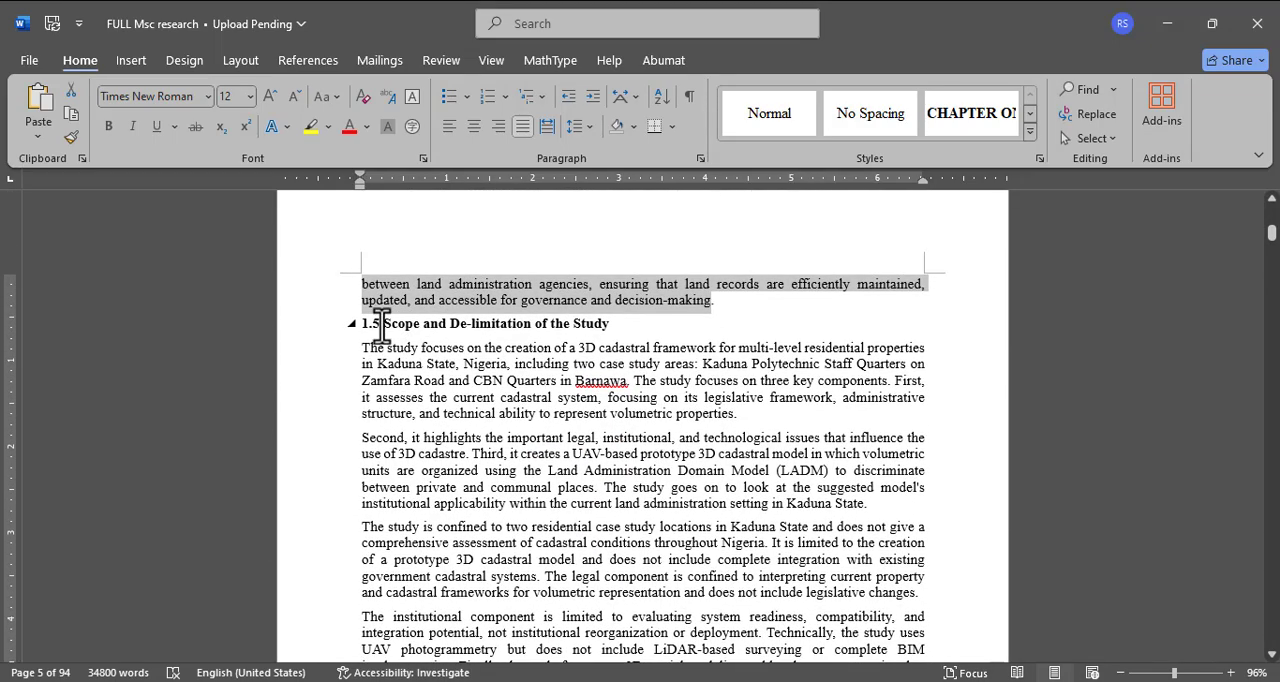
scroll(381, 325, "down", 7)
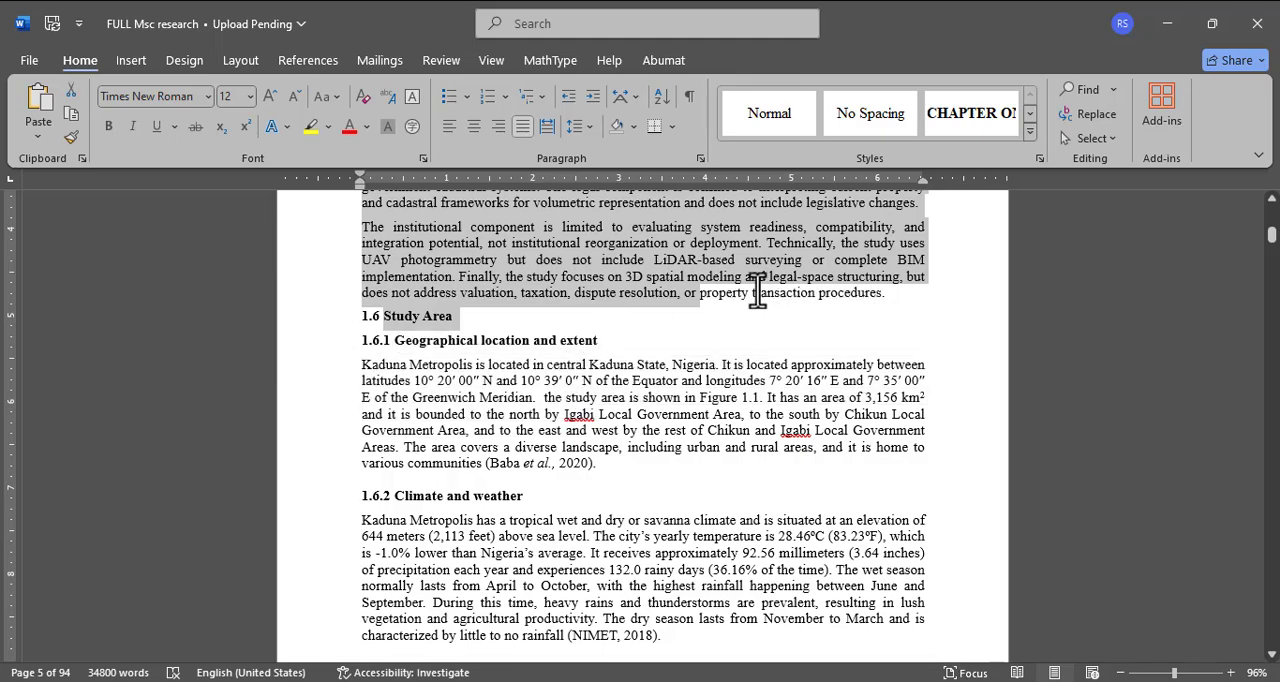
scroll(890, 295, "down", 9)
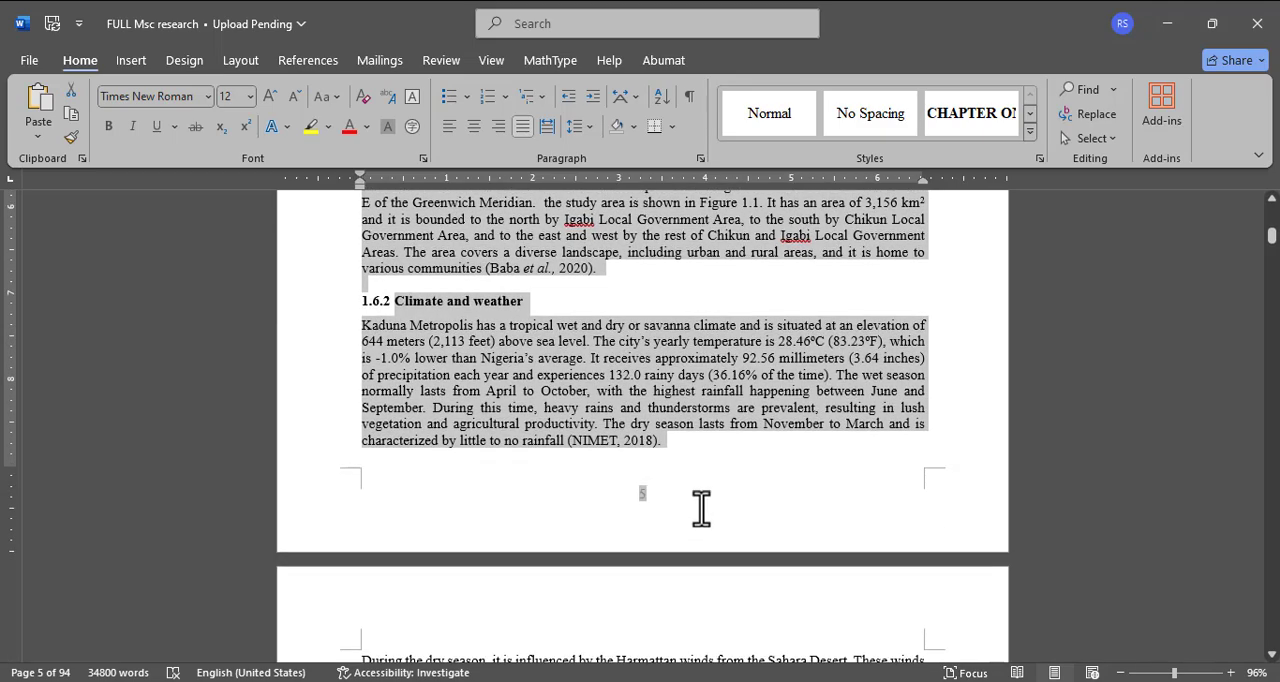
scroll(746, 588, "down", 15)
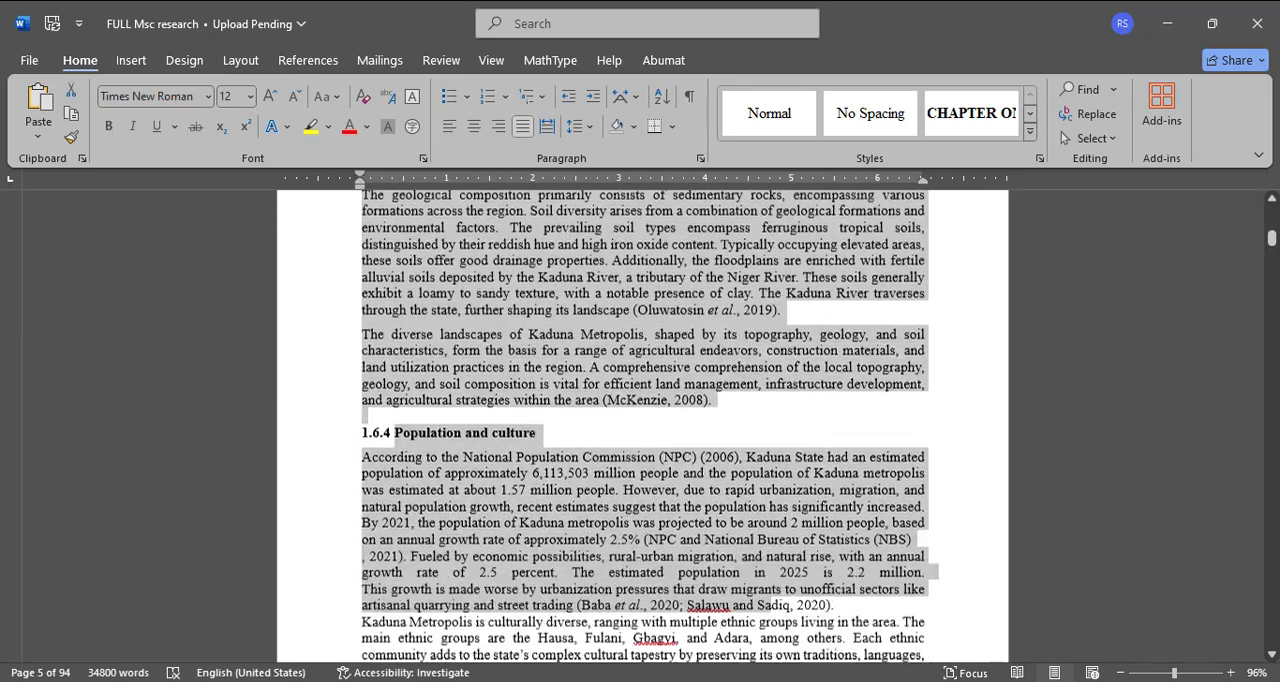
scroll(741, 541, "down", 18)
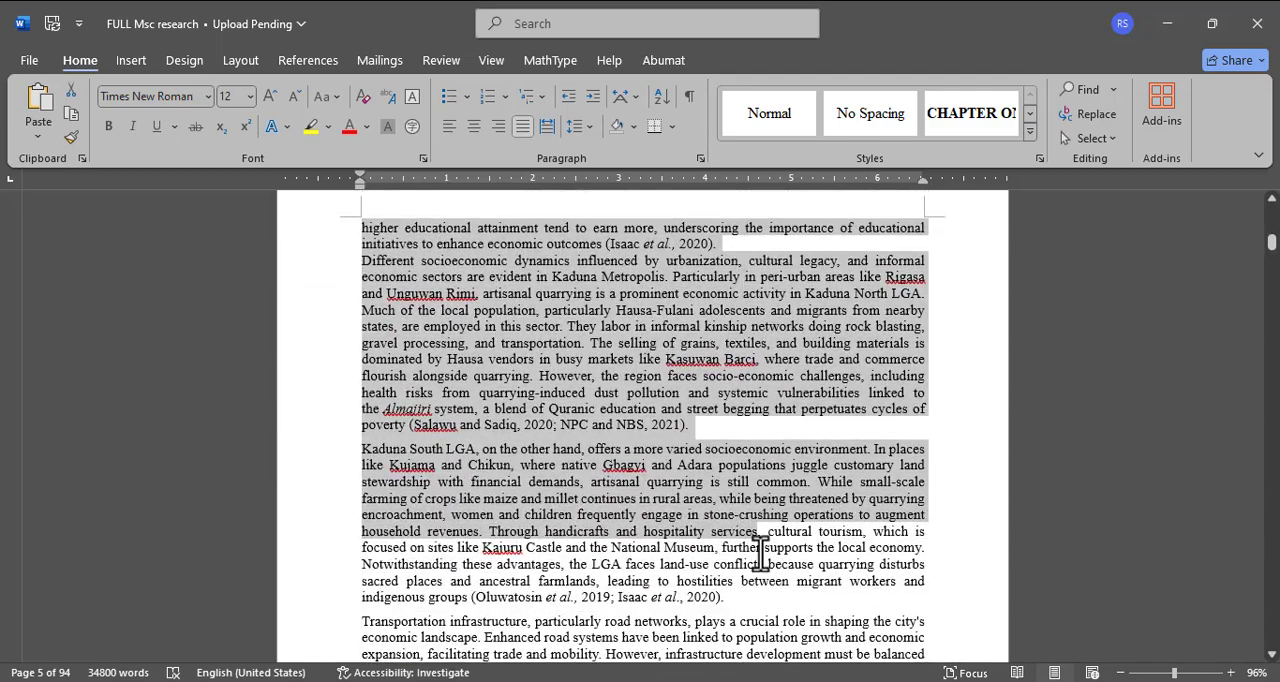
scroll(772, 538, "down", 9)
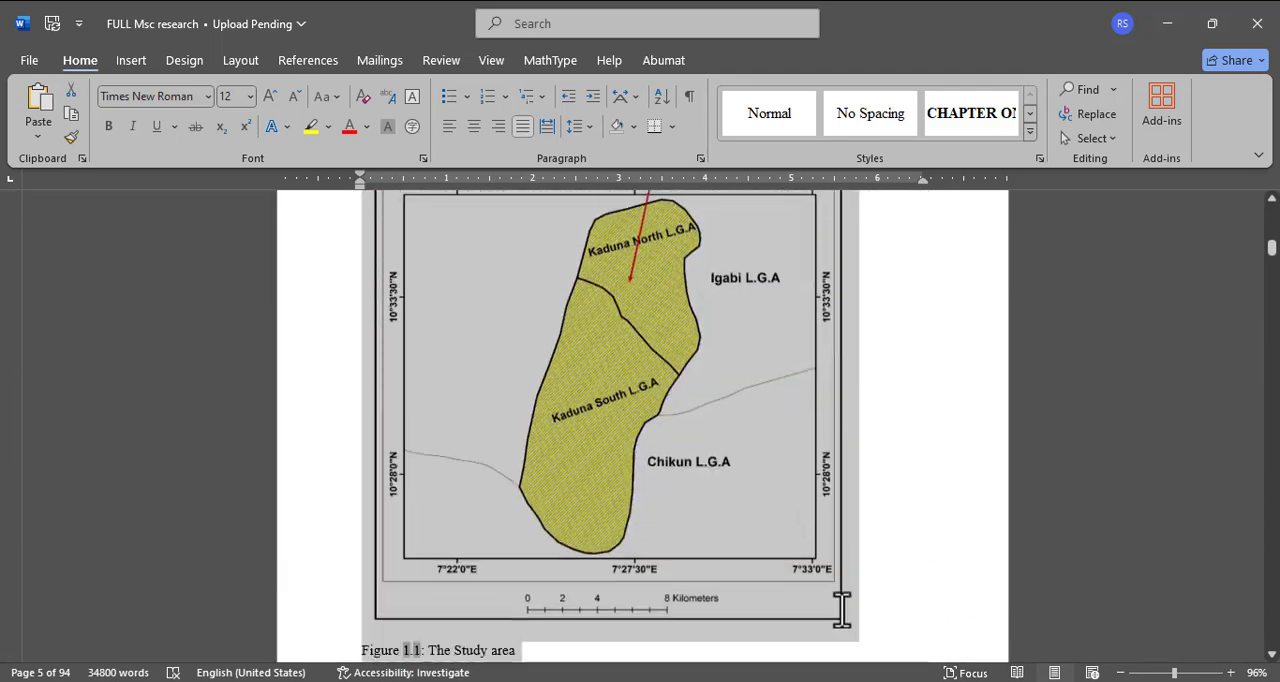
left_click_drag(772, 538, 788, 608)
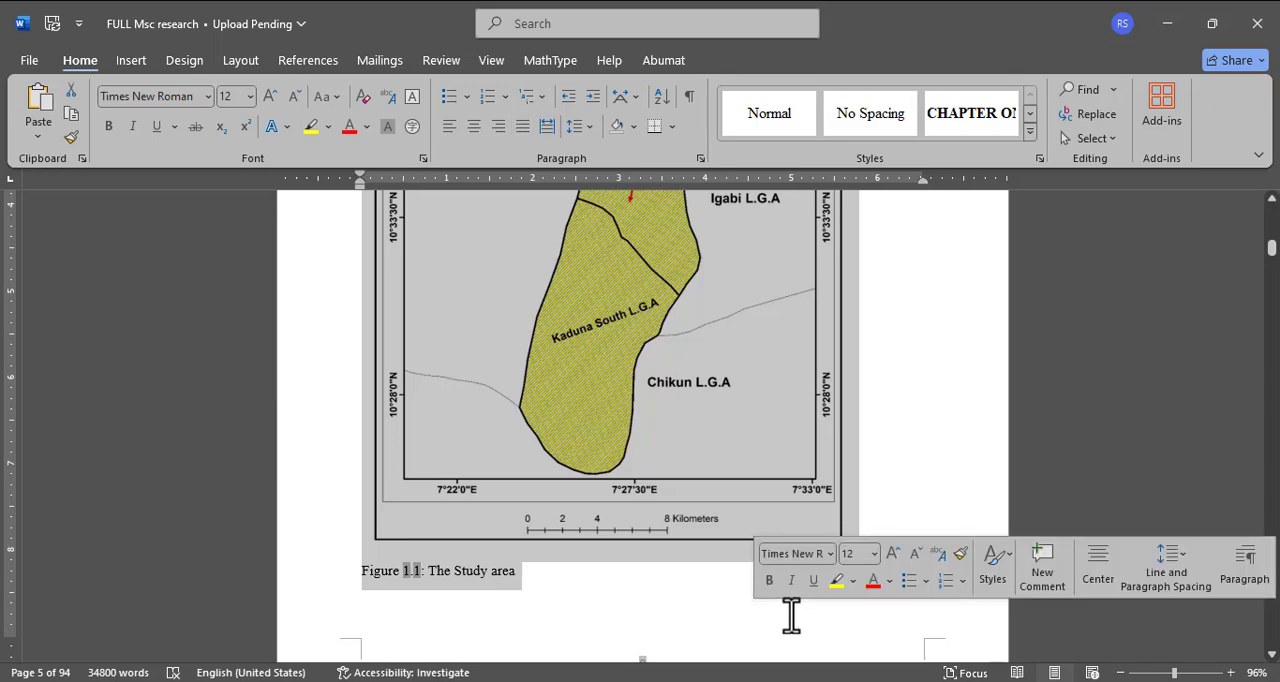
key("ctrl+c")
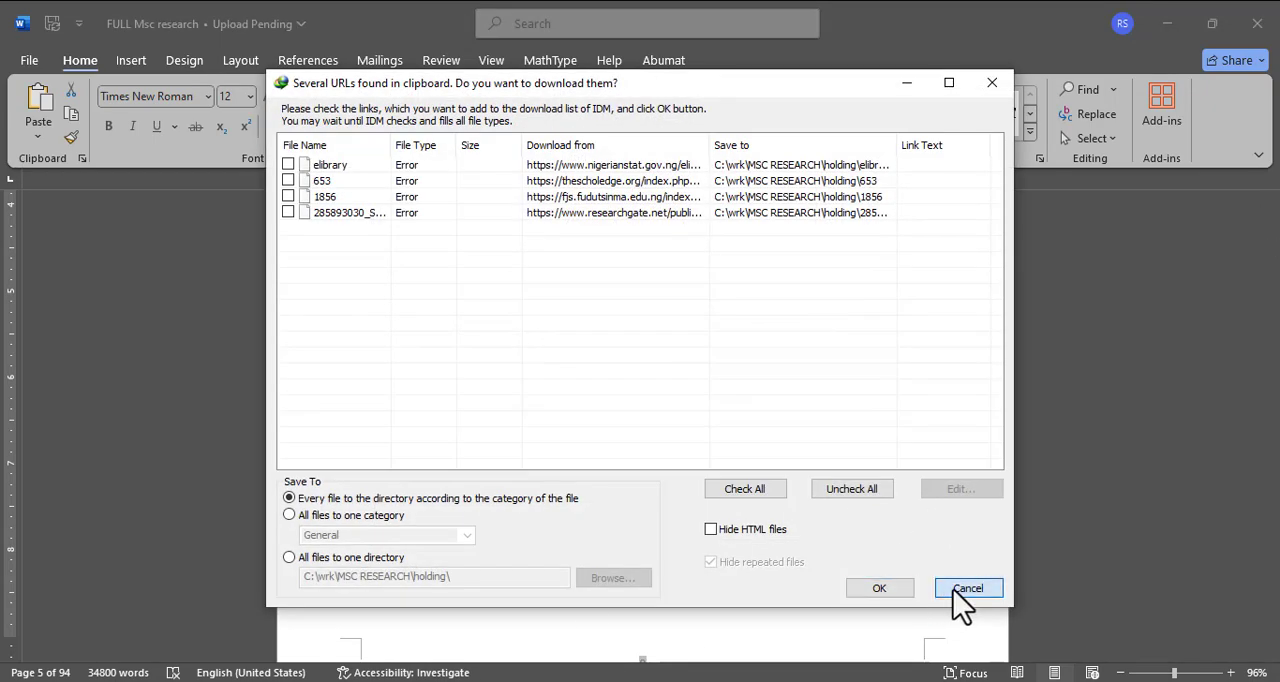
left_click(967, 588)
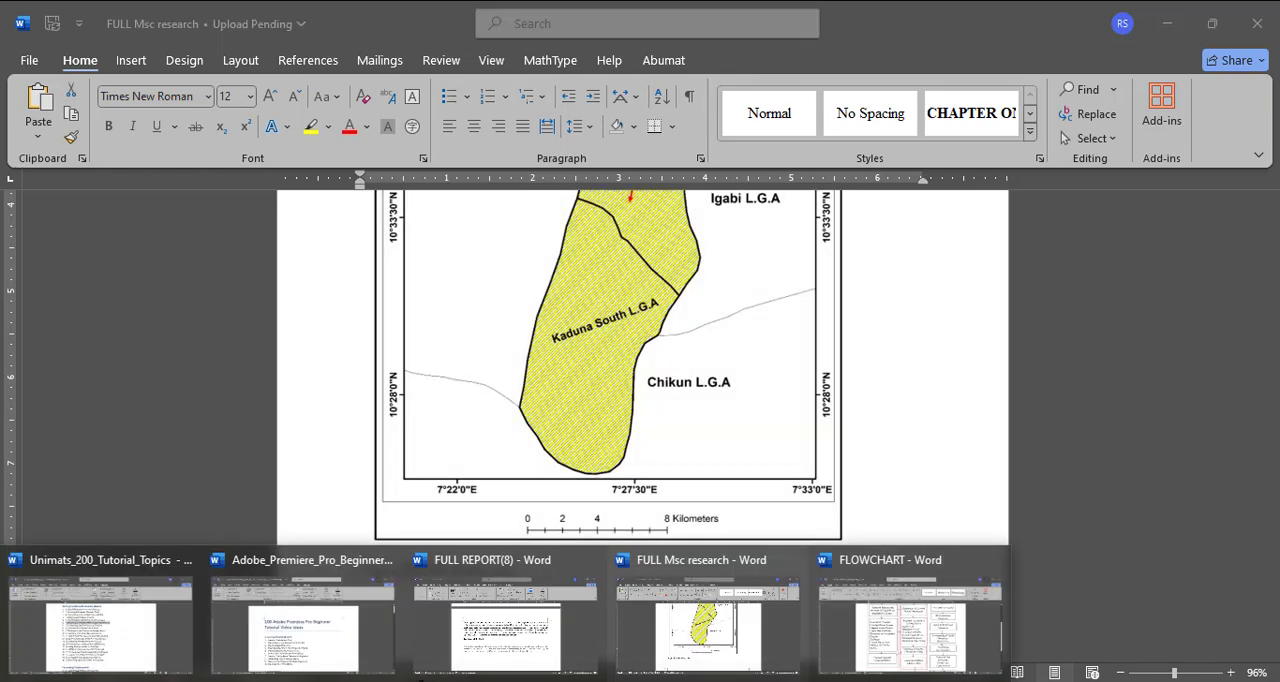
Step: Replace the Scope of the Study placeholder in FULL REPORT(8) with the copied scope and study area content
left_click(487, 666)
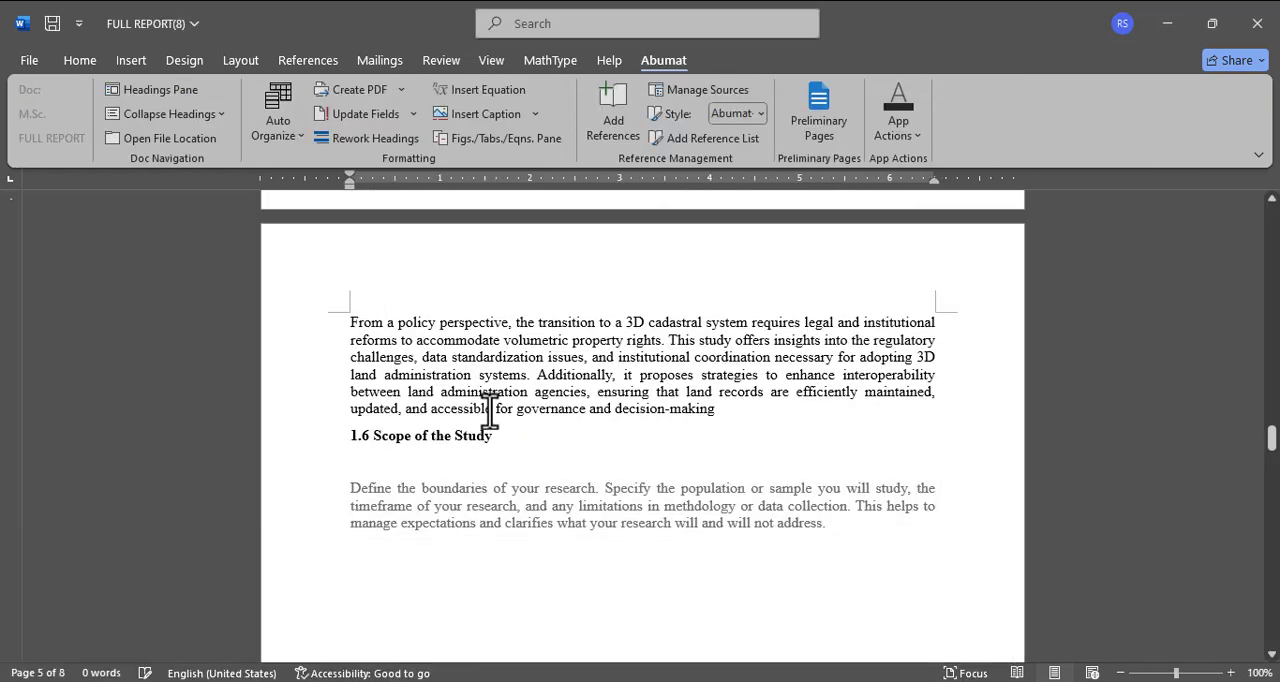
left_click(452, 508)
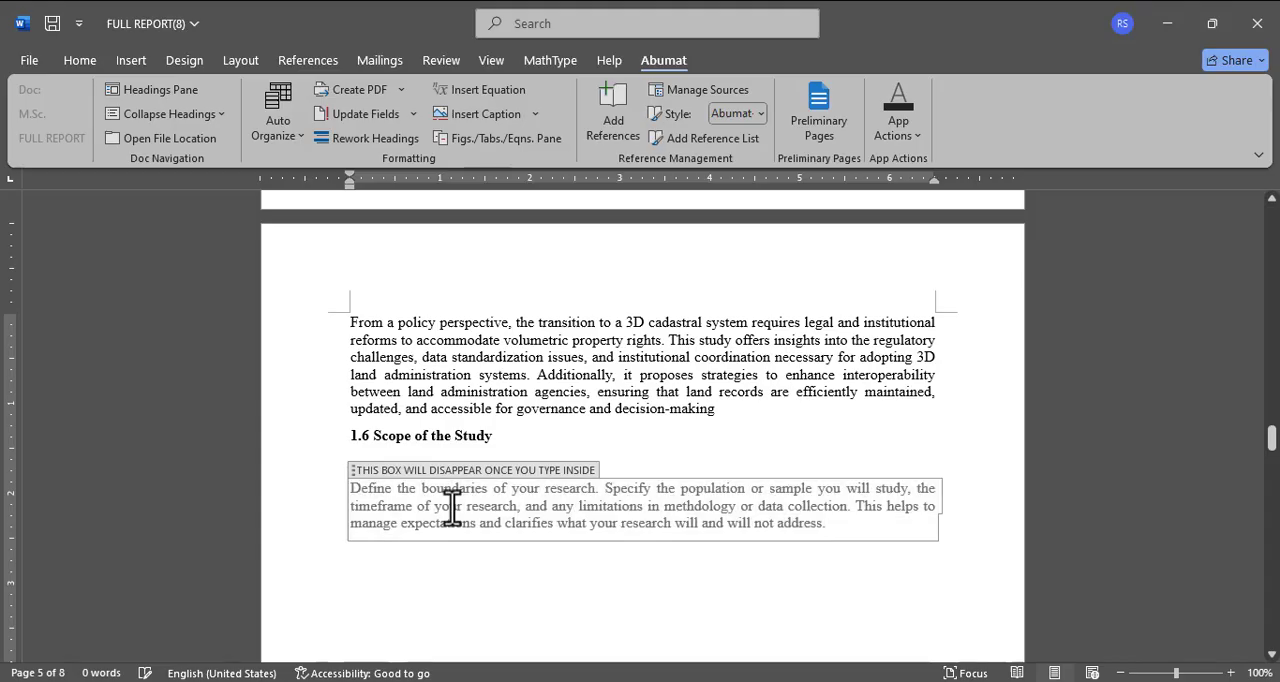
key("ctrl+v")
Step: Add a blank line above the 1.7.2 Climate and weather heading to move it onto the next page
scroll(453, 507, "up", 10)
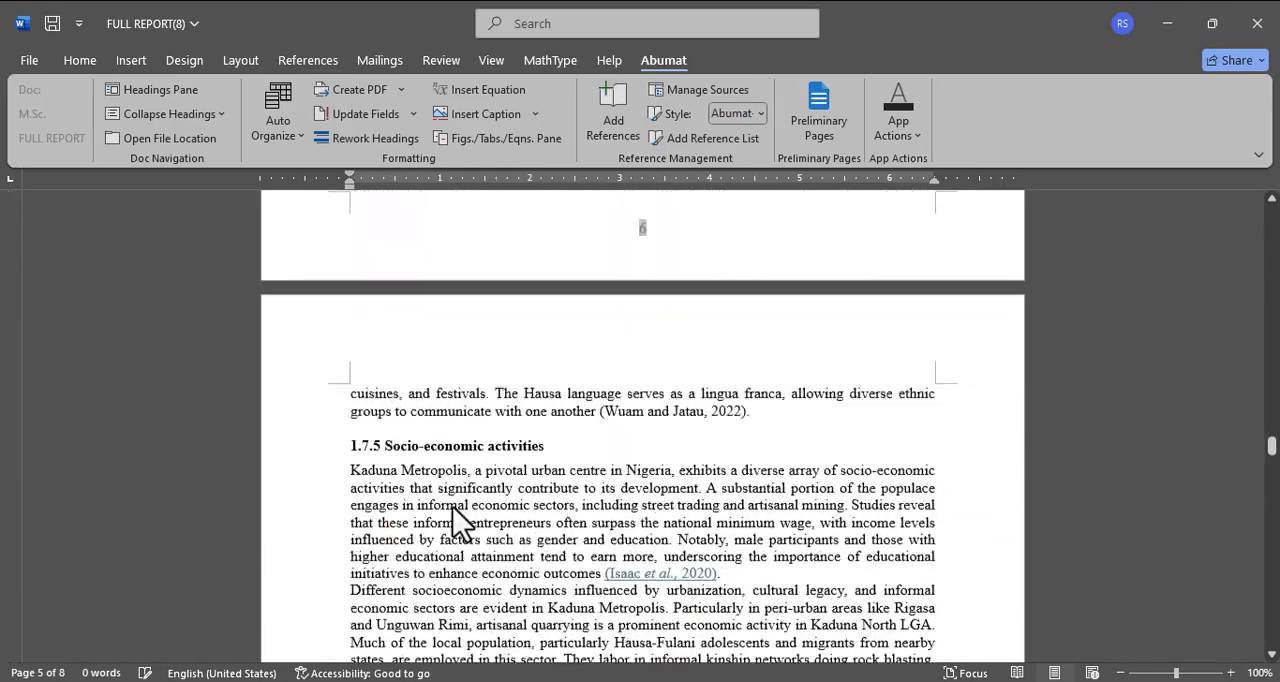
scroll(453, 507, "up", 15)
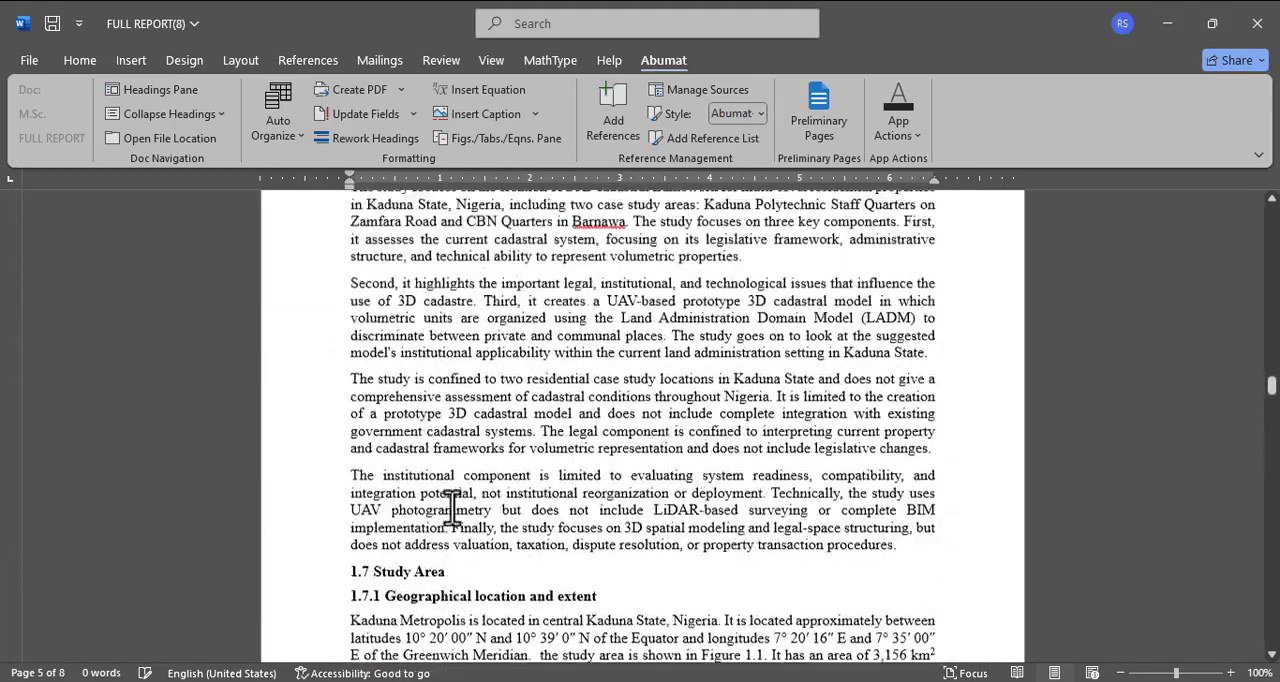
scroll(452, 507, "up", 2)
scroll(452, 507, "down", 6)
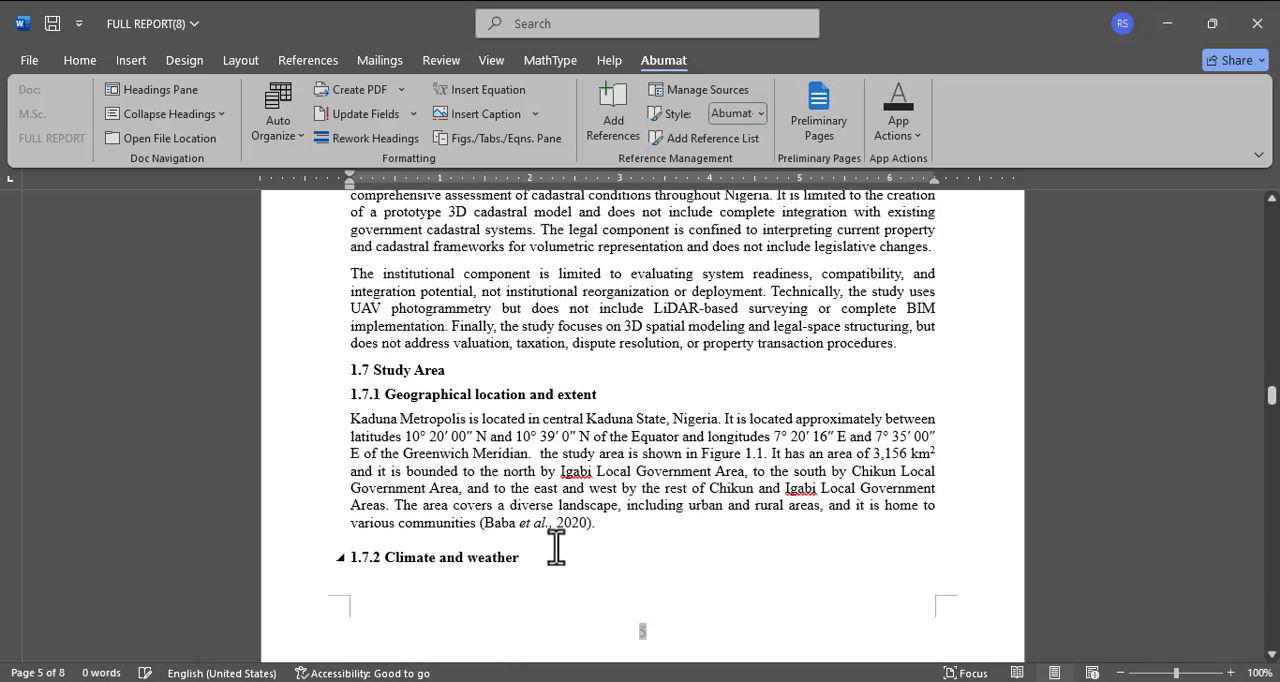
left_click(620, 528)
key("Return")
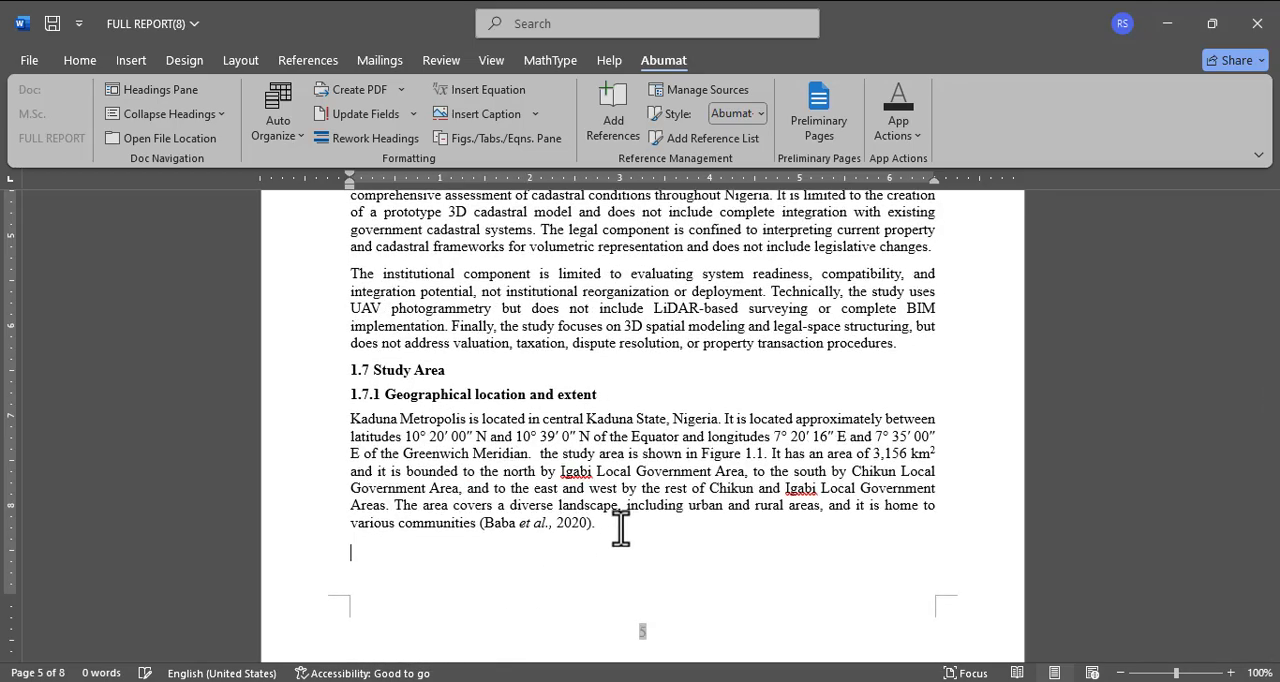
Step: Delete the template's 1.5 Scope of the Study heading and the blank line above the pasted Scope and De-limitation heading
scroll(620, 528, "up", 12)
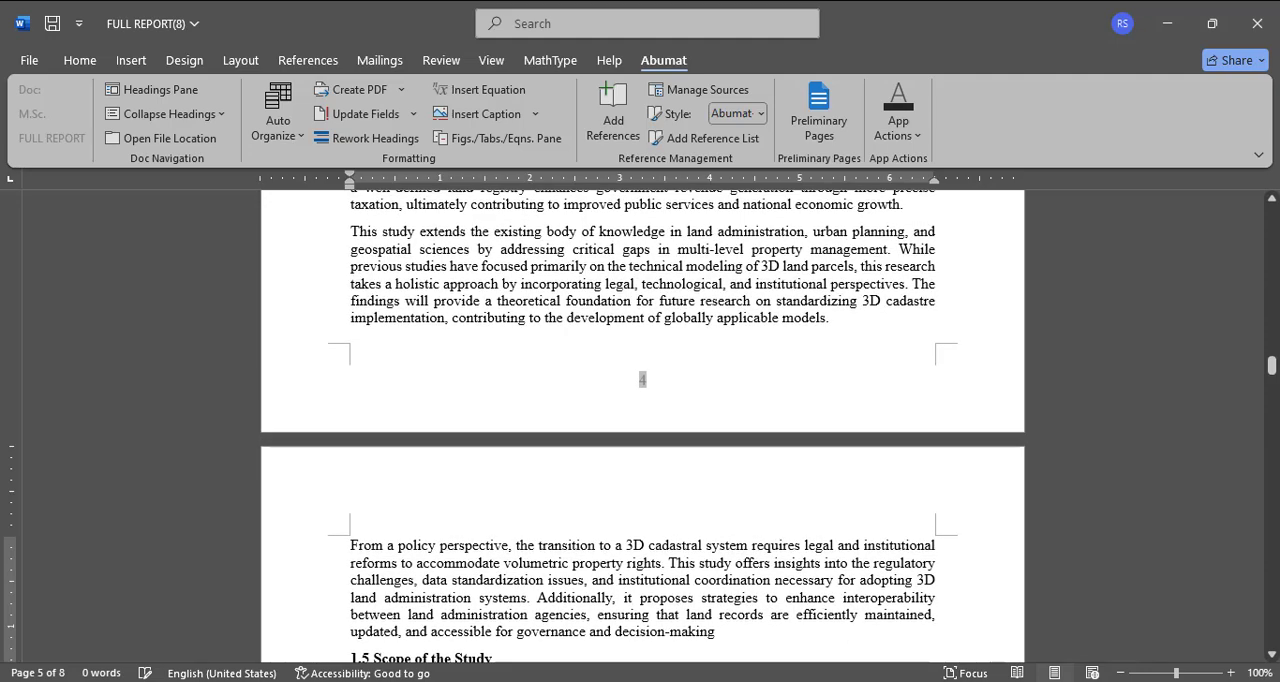
scroll(550, 587, "down", 1)
left_click(515, 560)
key("BackSpace")
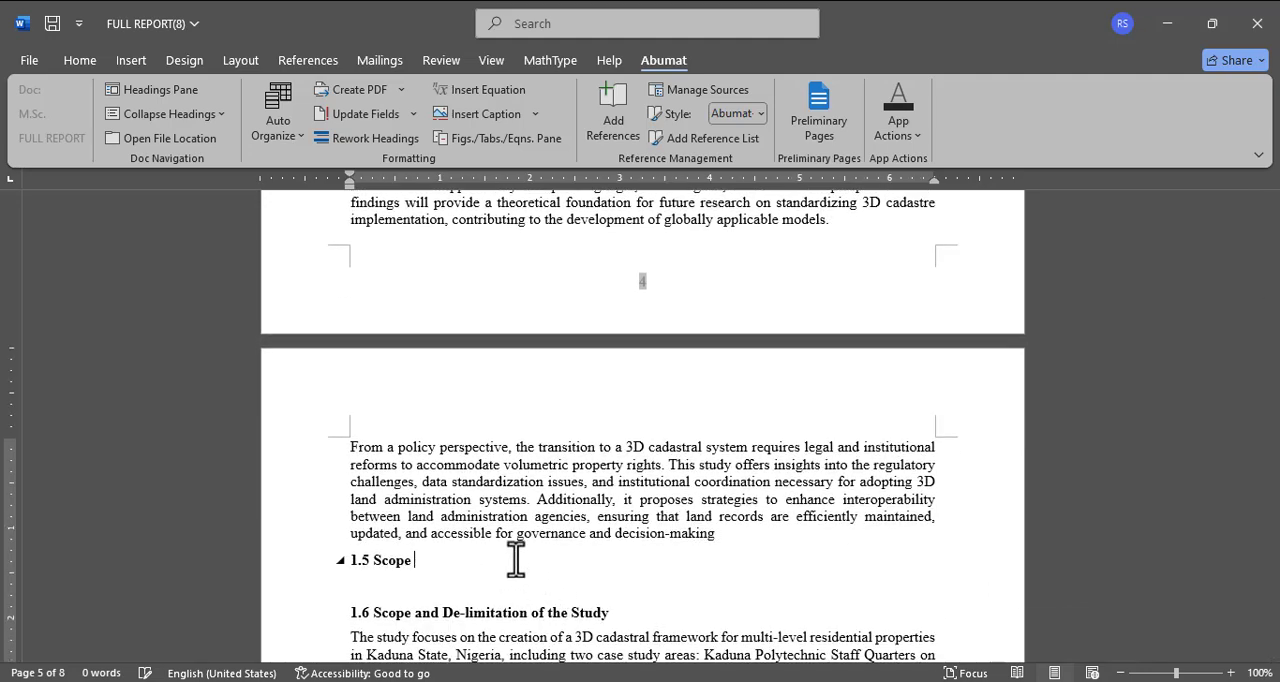
key("BackSpace")
key("BackSpace")
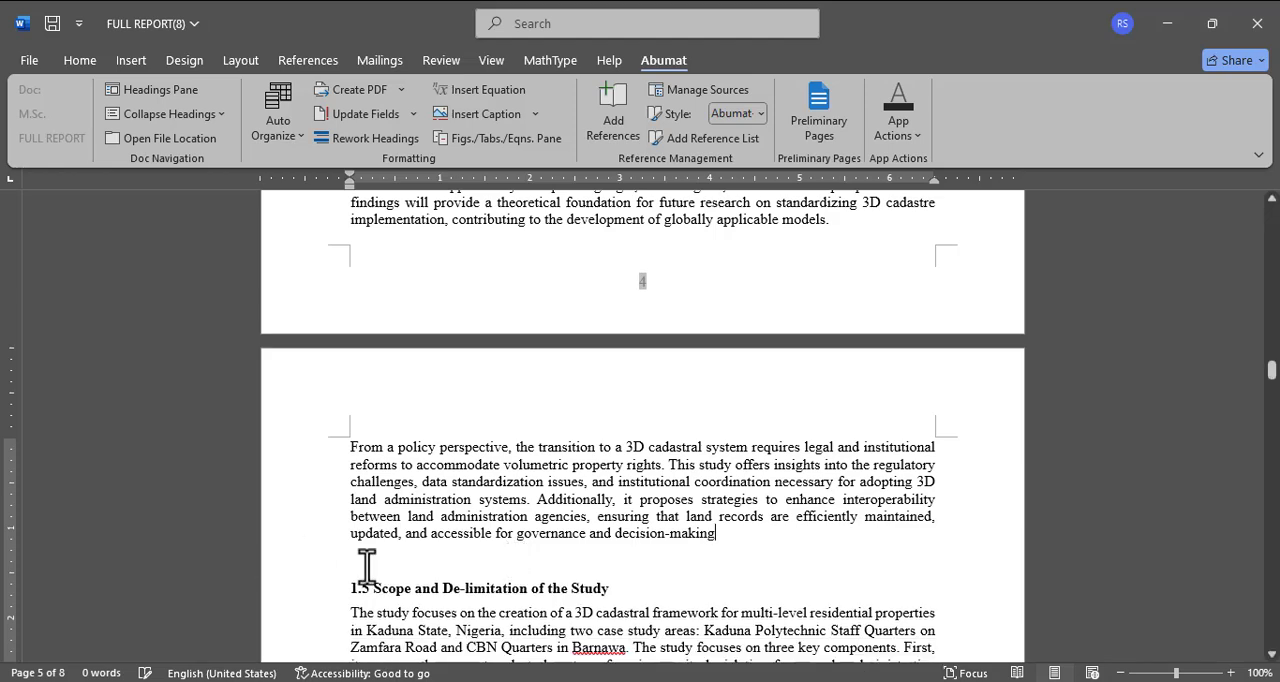
key("Delete")
Step: Delete the extra blank lines above the 1.6.2 Climate and weather heading
scroll(367, 567, "down", 20)
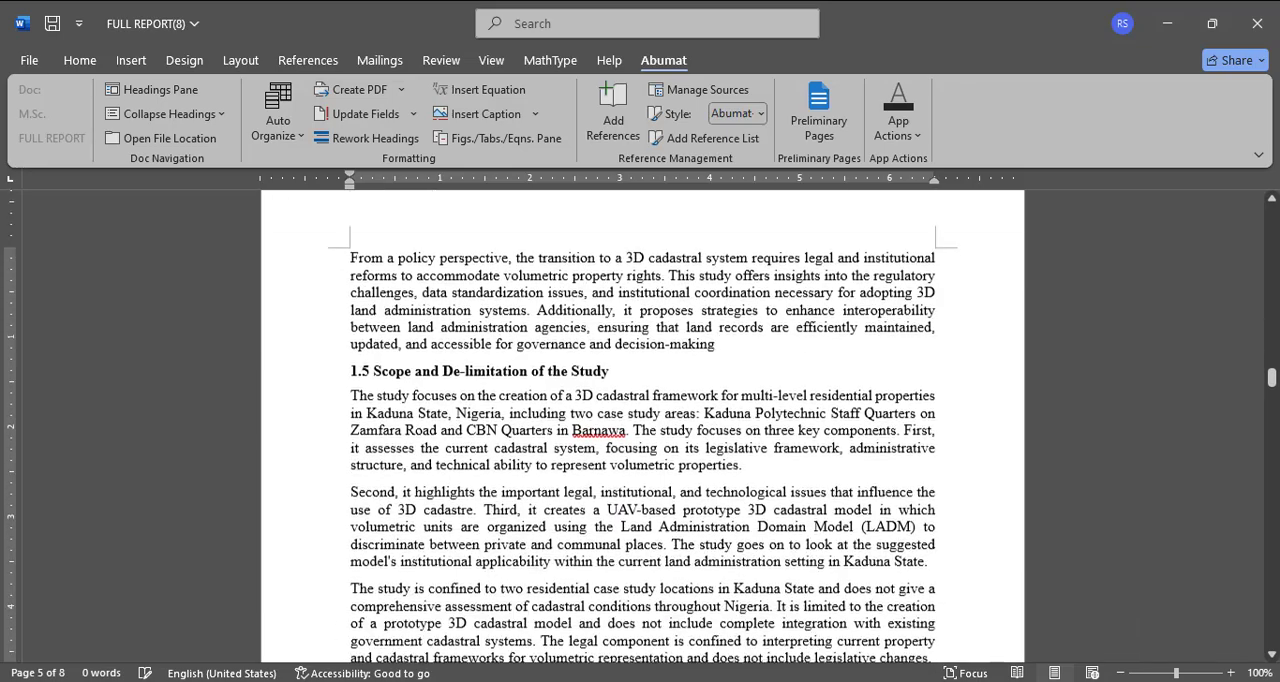
scroll(258, 410, "down", 6)
scroll(258, 410, "up", 6)
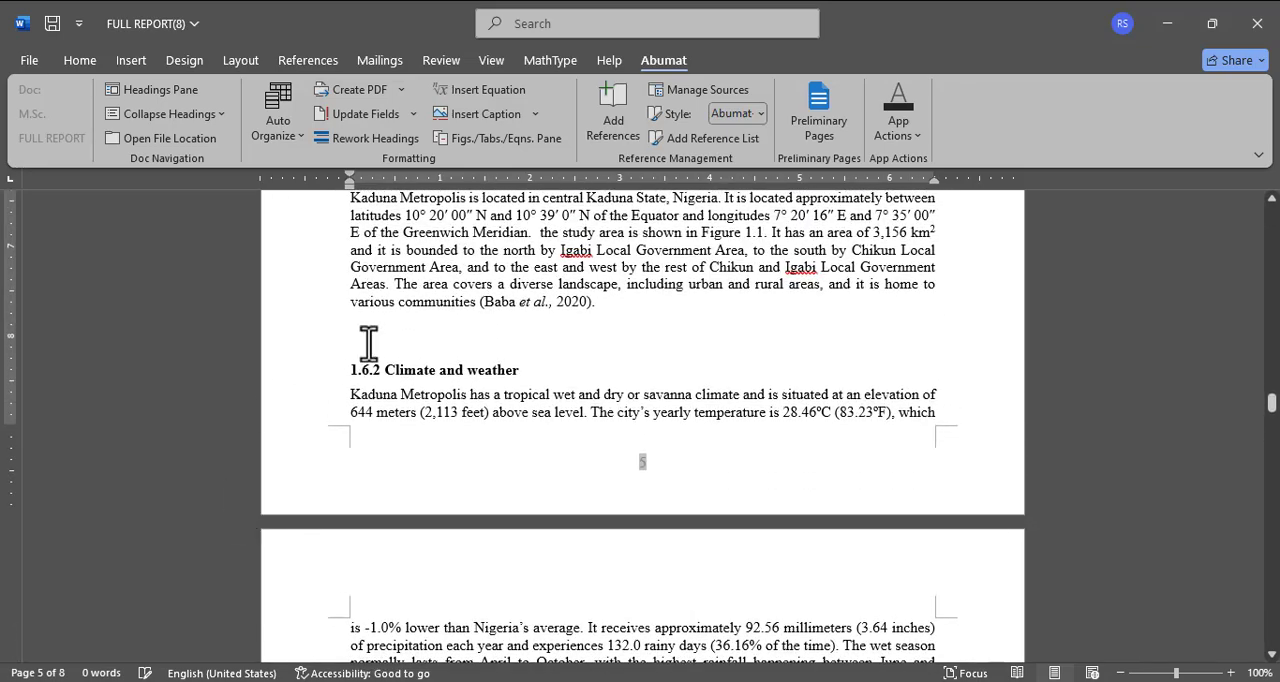
left_click(369, 343)
key("BackSpace")
key("BackSpace")
scroll(368, 343, "down", 4)
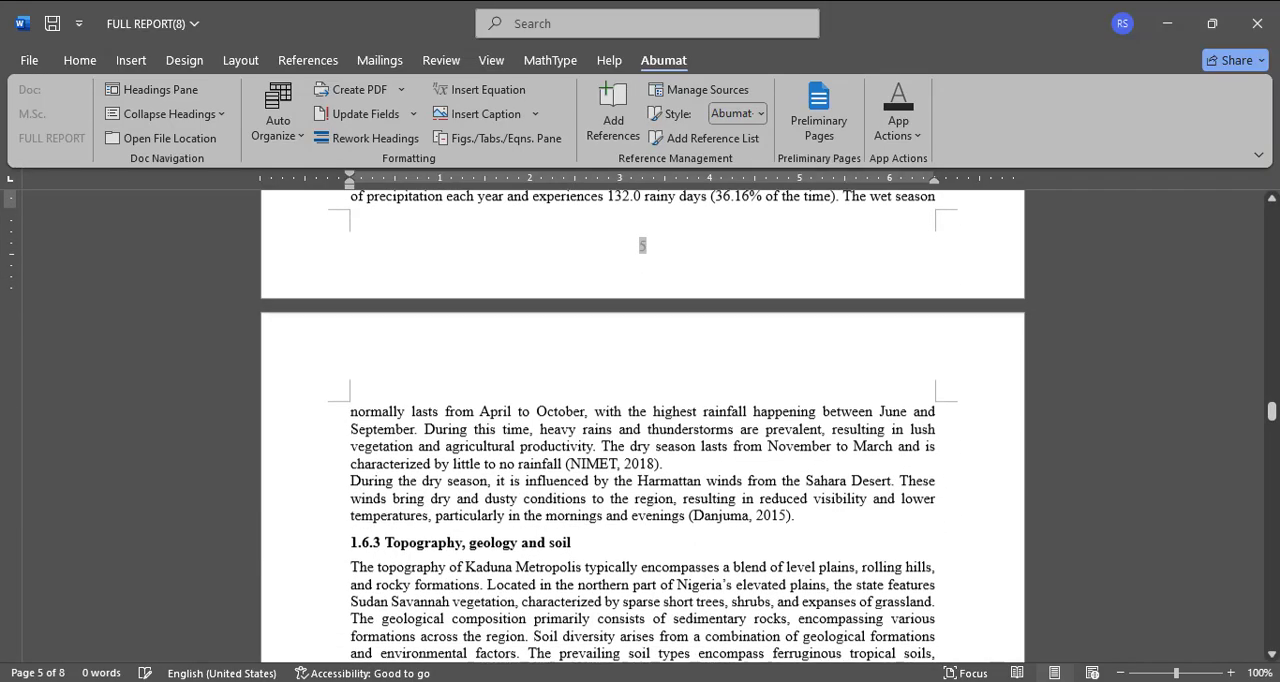
Step: Delete the blank page between Figure 1.1 at the end of Chapter One and the CHAPTER TWO heading
scroll(643, 425, "down", 6)
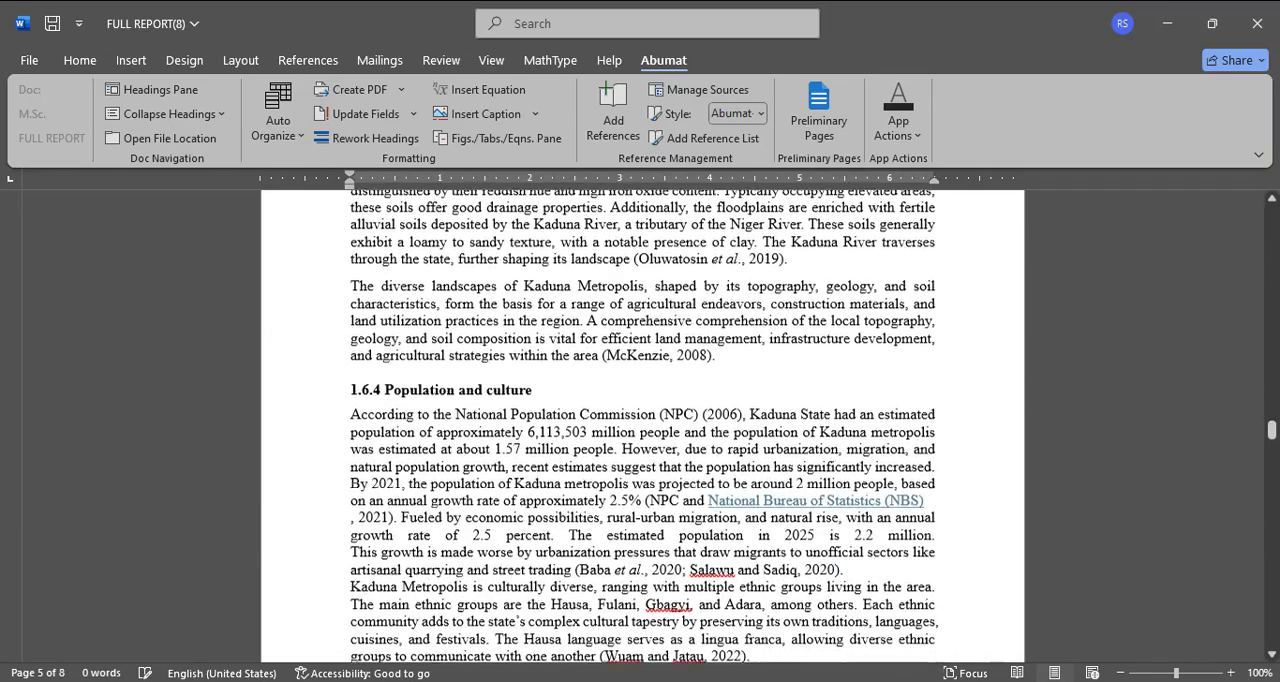
scroll(643, 425, "down", 10)
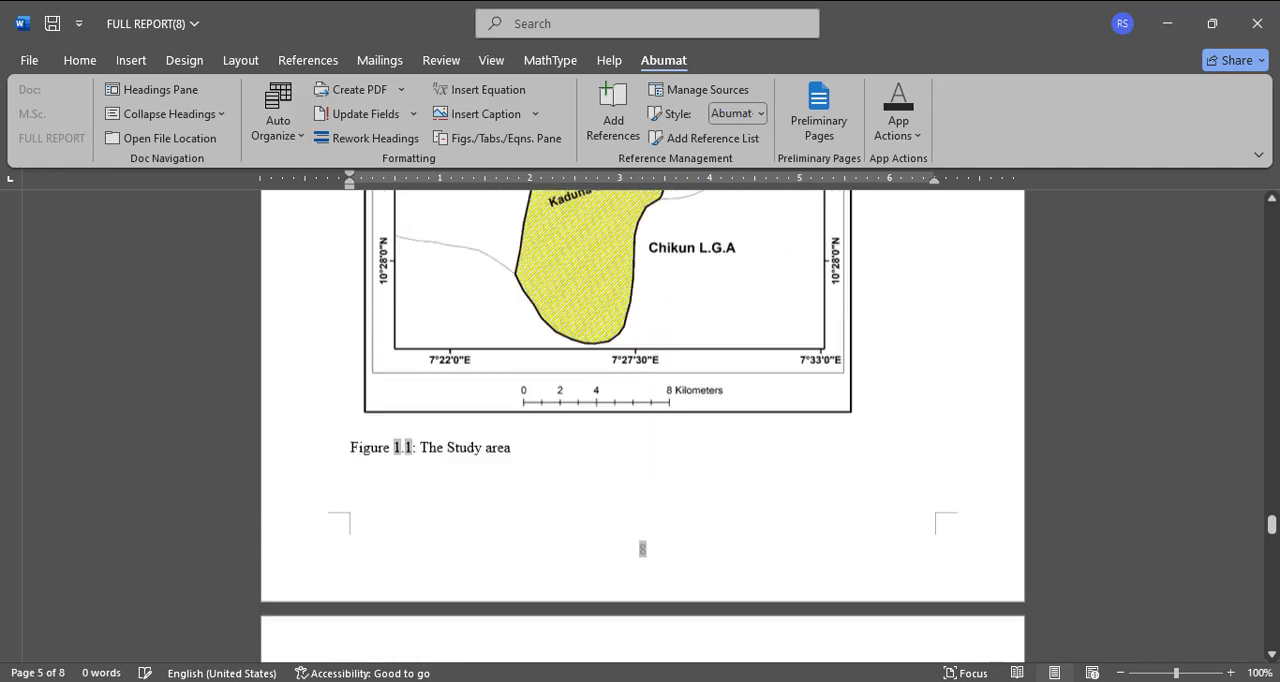
scroll(643, 425, "down", 12)
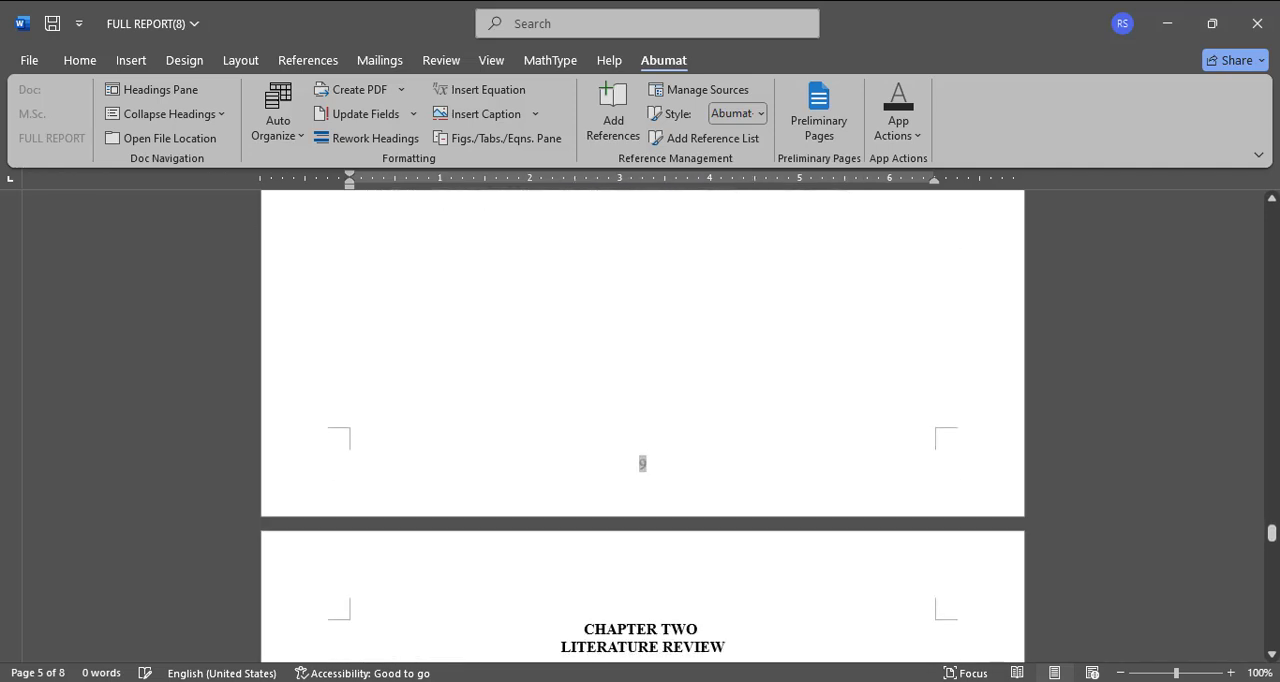
scroll(643, 425, "down", 4)
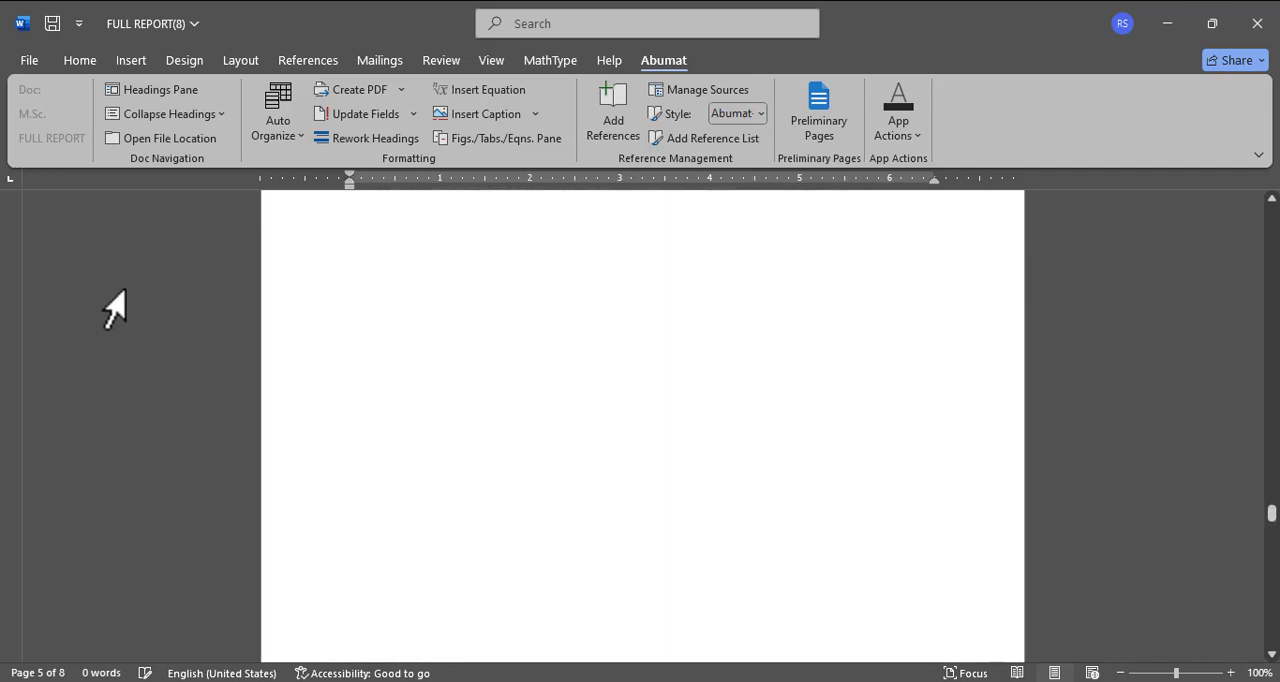
left_click(473, 476)
key("BackSpace")
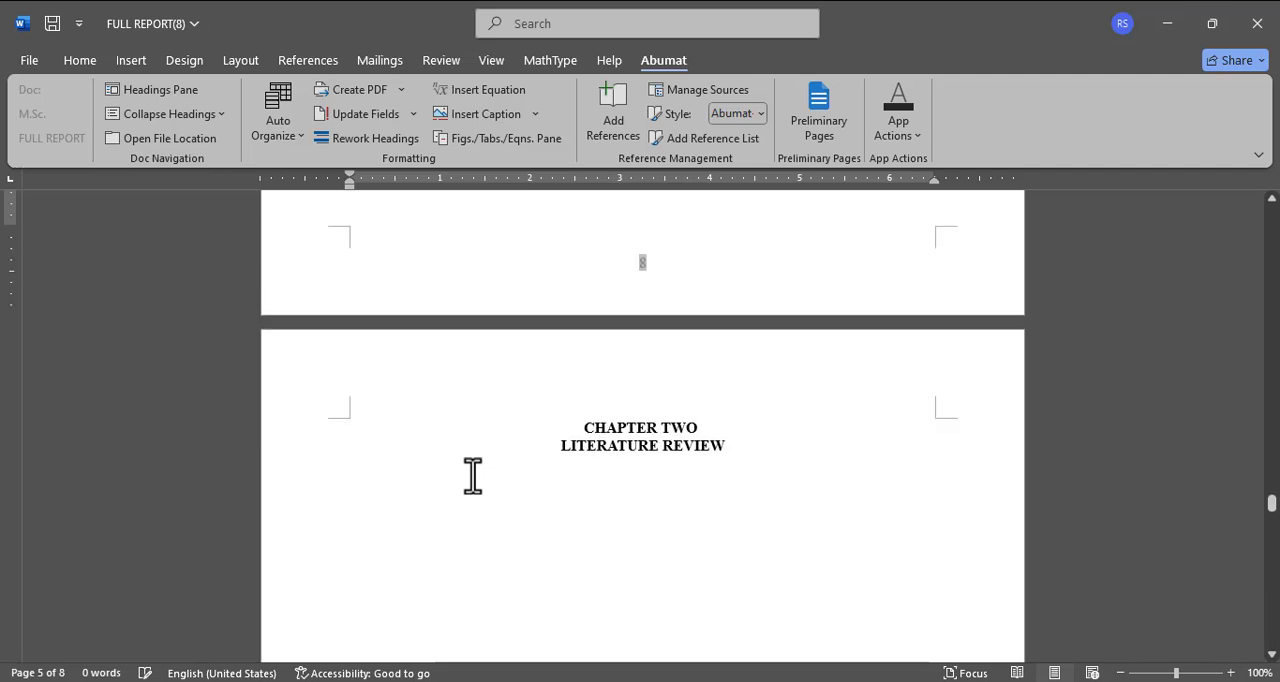
scroll(473, 476, "up", 2)
scroll(643, 425, "down", 5)
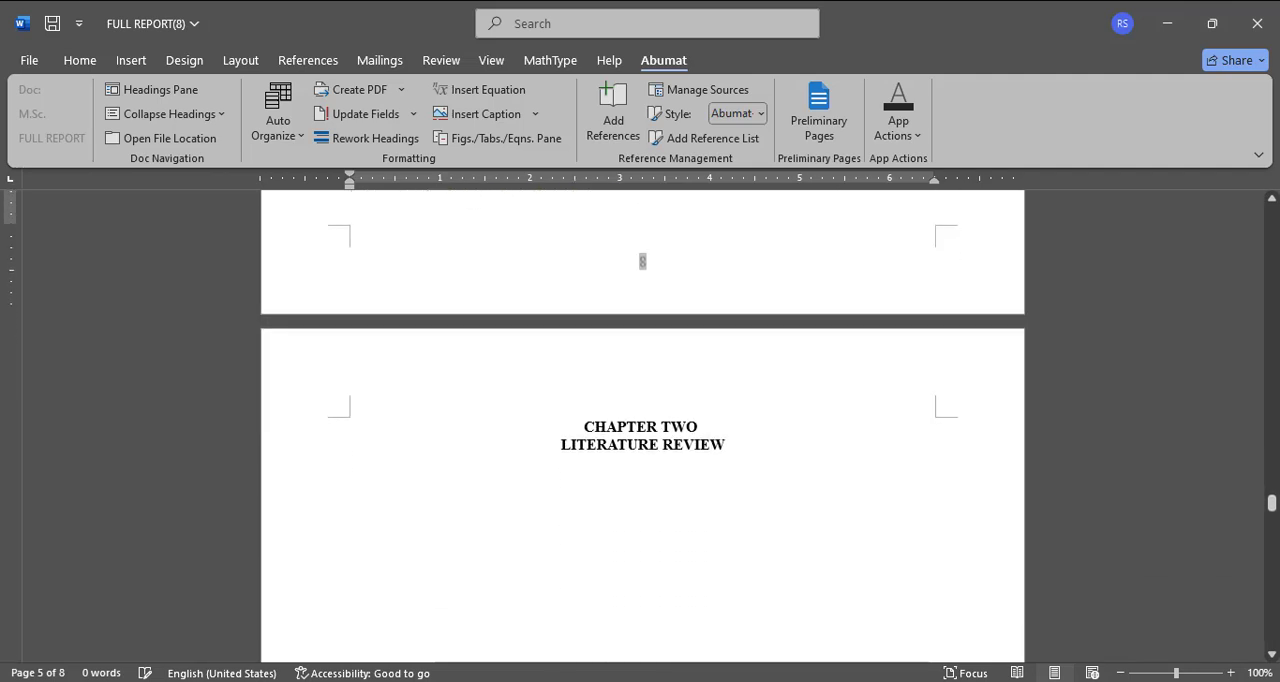
Step: Switch to FULL Msc research and copy the Chapter Two content from its Introduction heading to the chapter's end, dismissing the URL download dialog
scroll(573, 472, "down", 1)
scroll(638, 527, "down", 1)
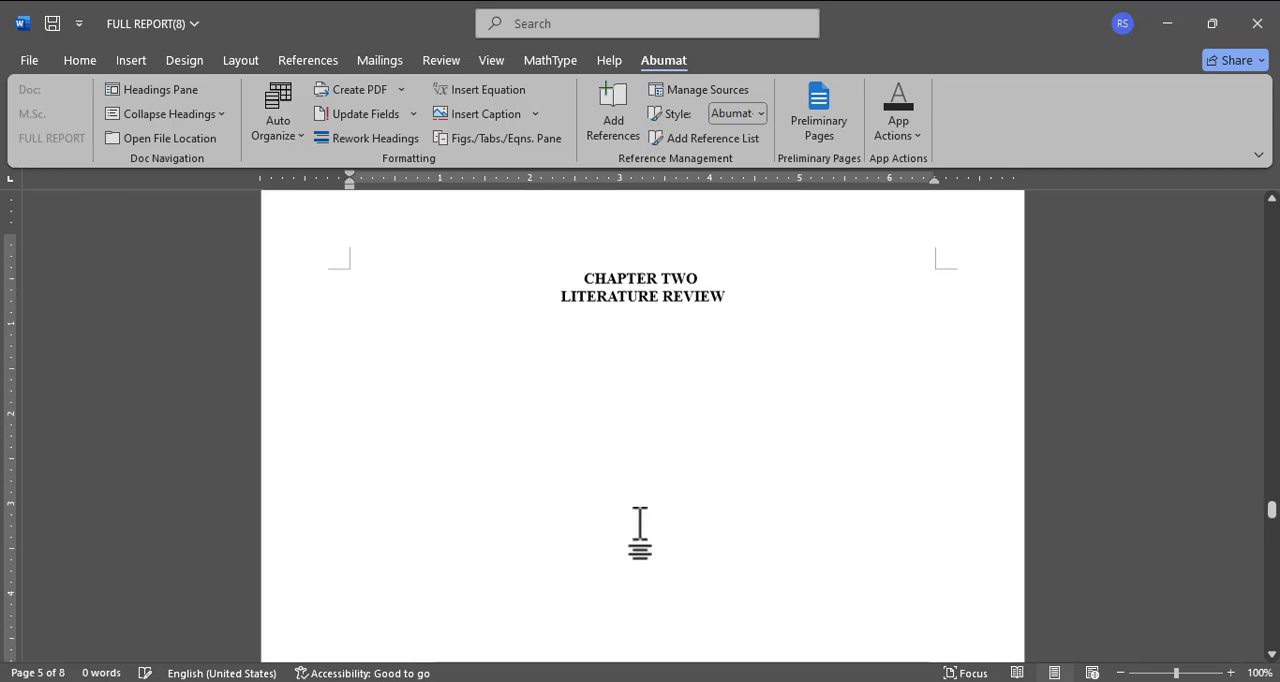
left_click(506, 681)
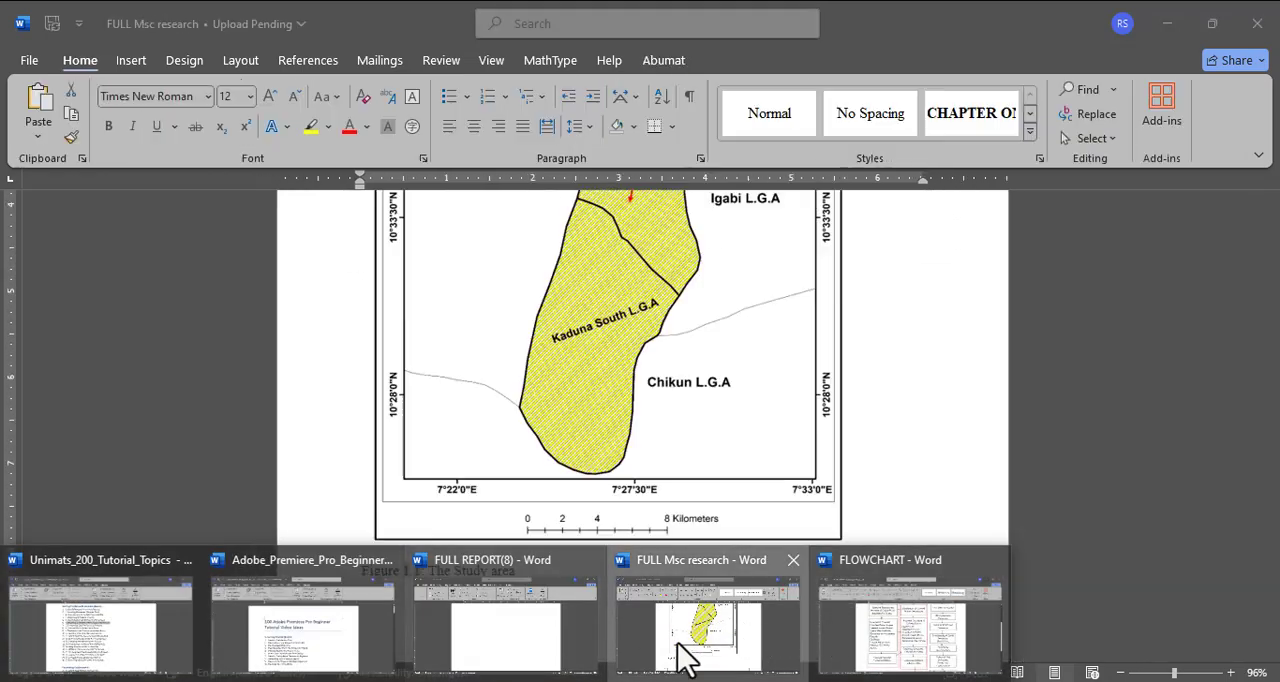
left_click(700, 640)
scroll(571, 457, "down", 5)
scroll(566, 447, "down", 5)
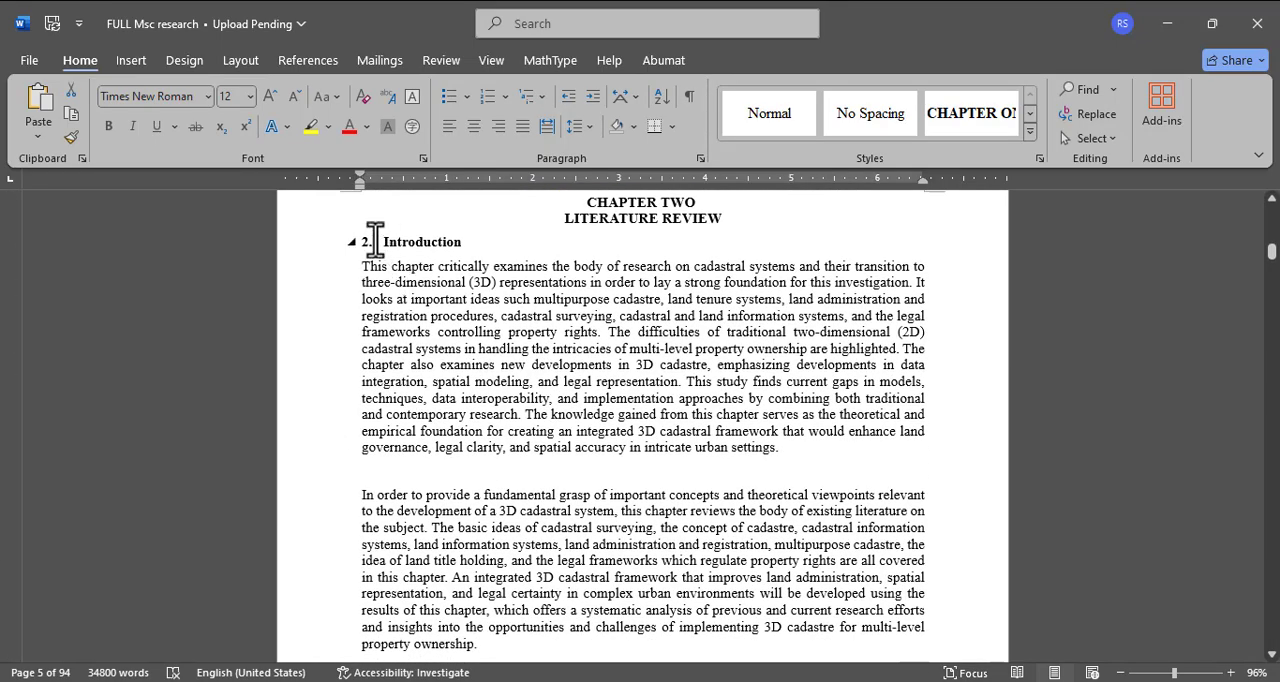
left_click_drag(498, 592, 596, 628)
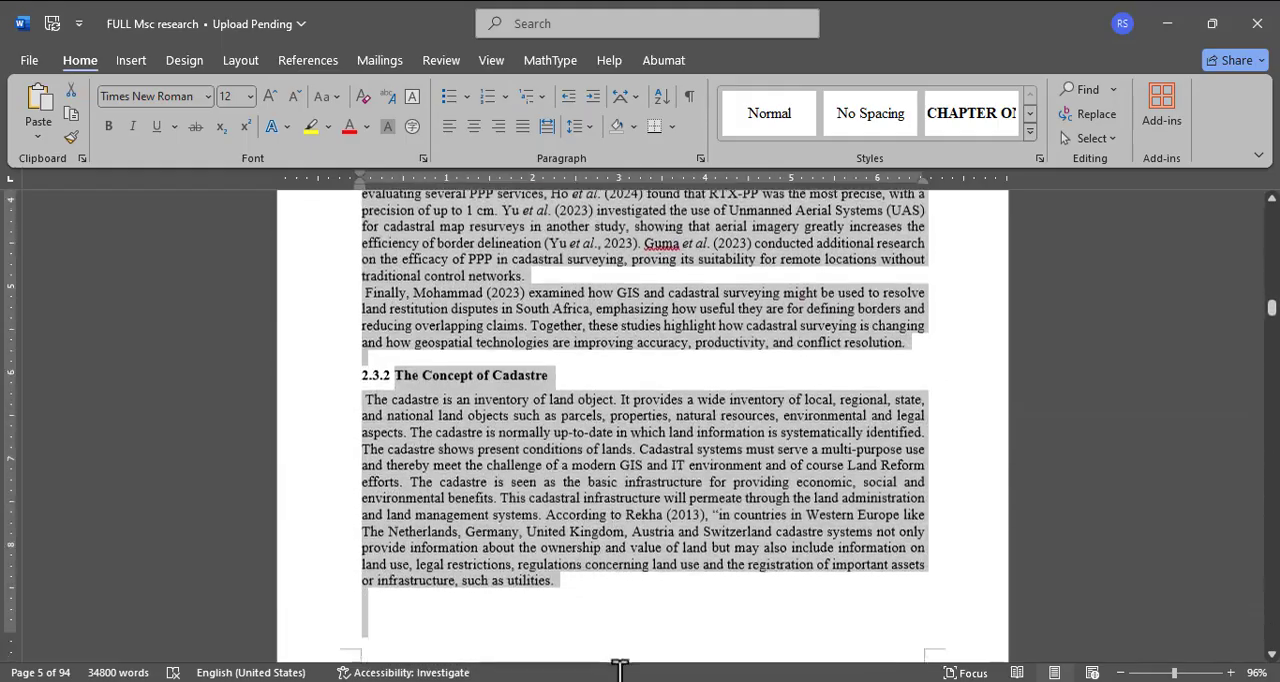
left_click_drag(620, 668, 637, 630)
left_click_drag(620, 675, 743, 556)
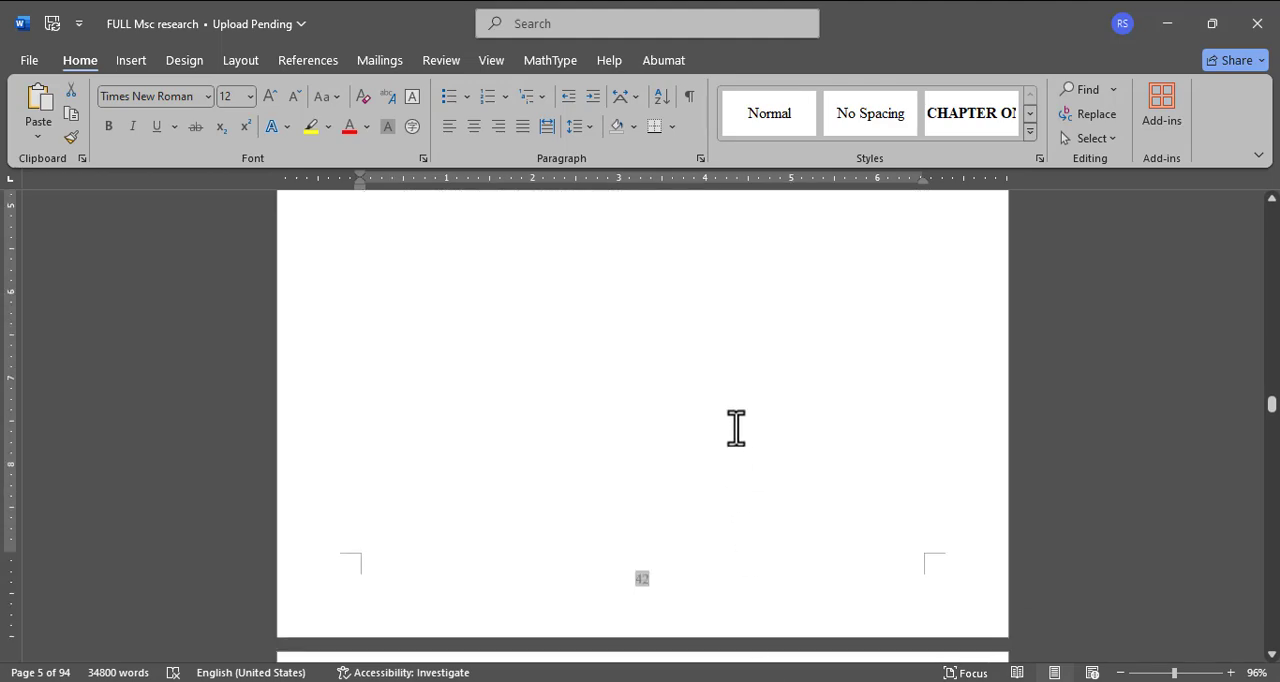
left_click_drag(697, 204, 716, 284)
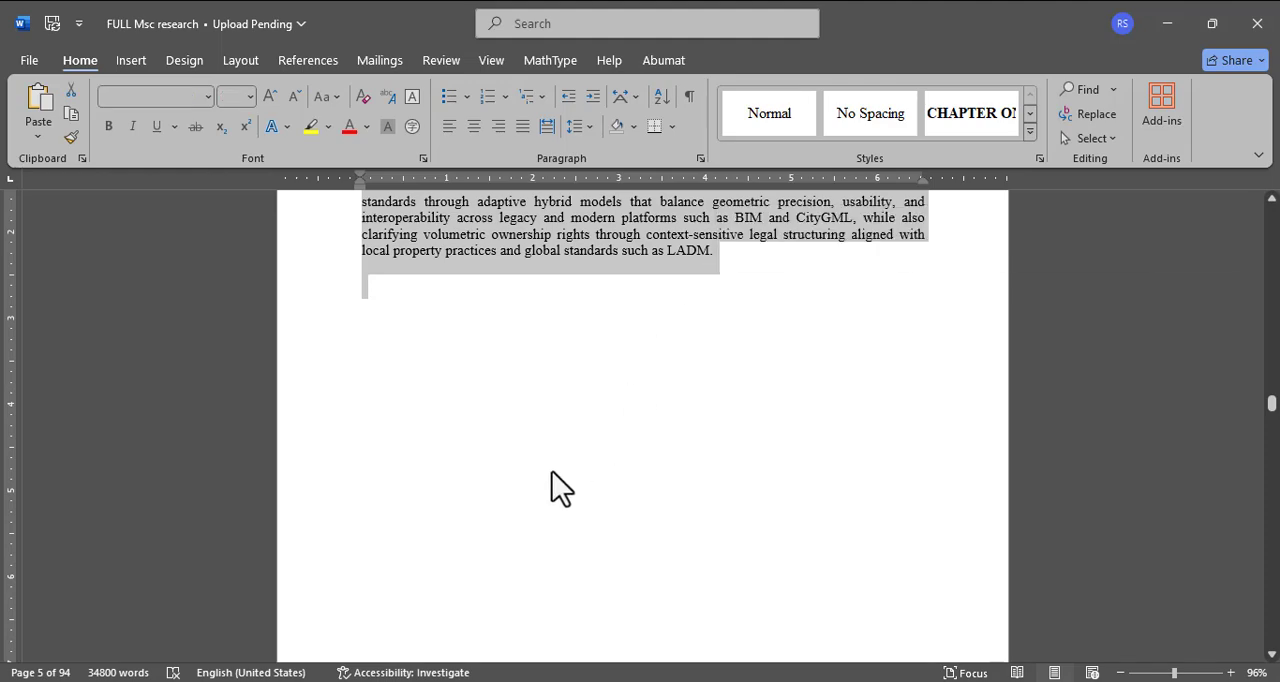
key("ctrl+c")
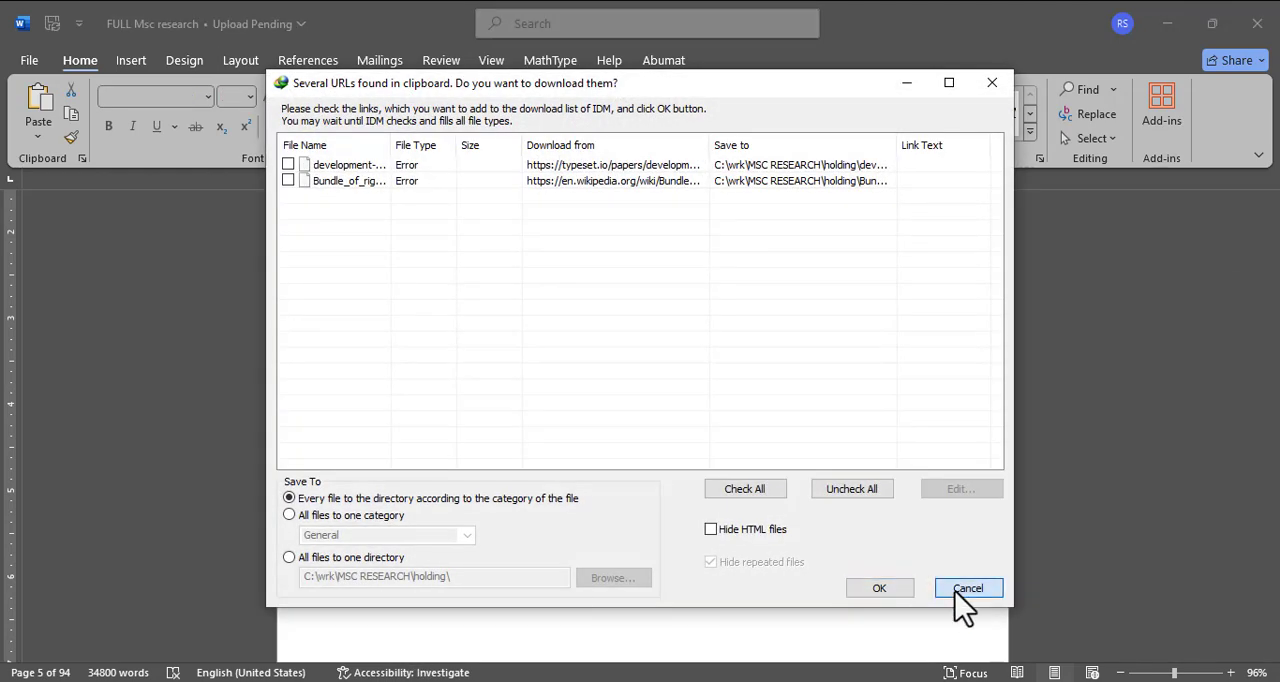
left_click(967, 588)
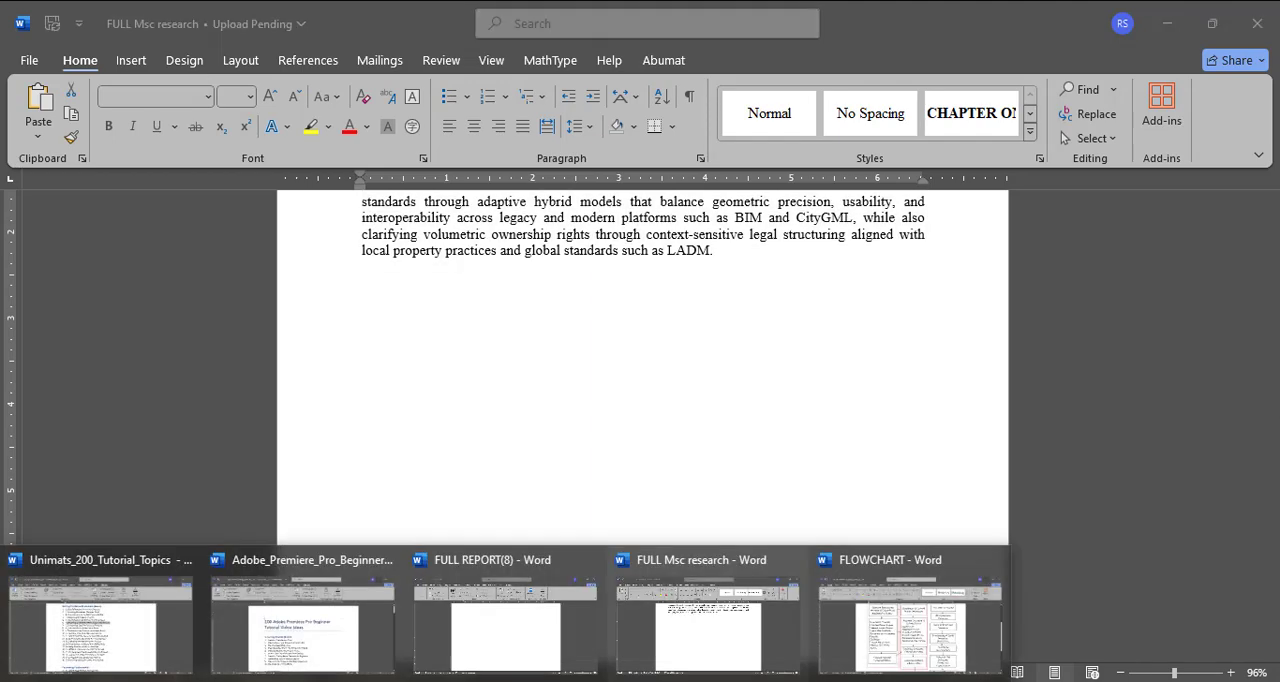
Step: Switch to FULL REPORT(8) and paste the copied content below the CHAPTER TWO LITERATURE REVIEW heading
left_click(501, 623)
scroll(531, 417, "down", 5)
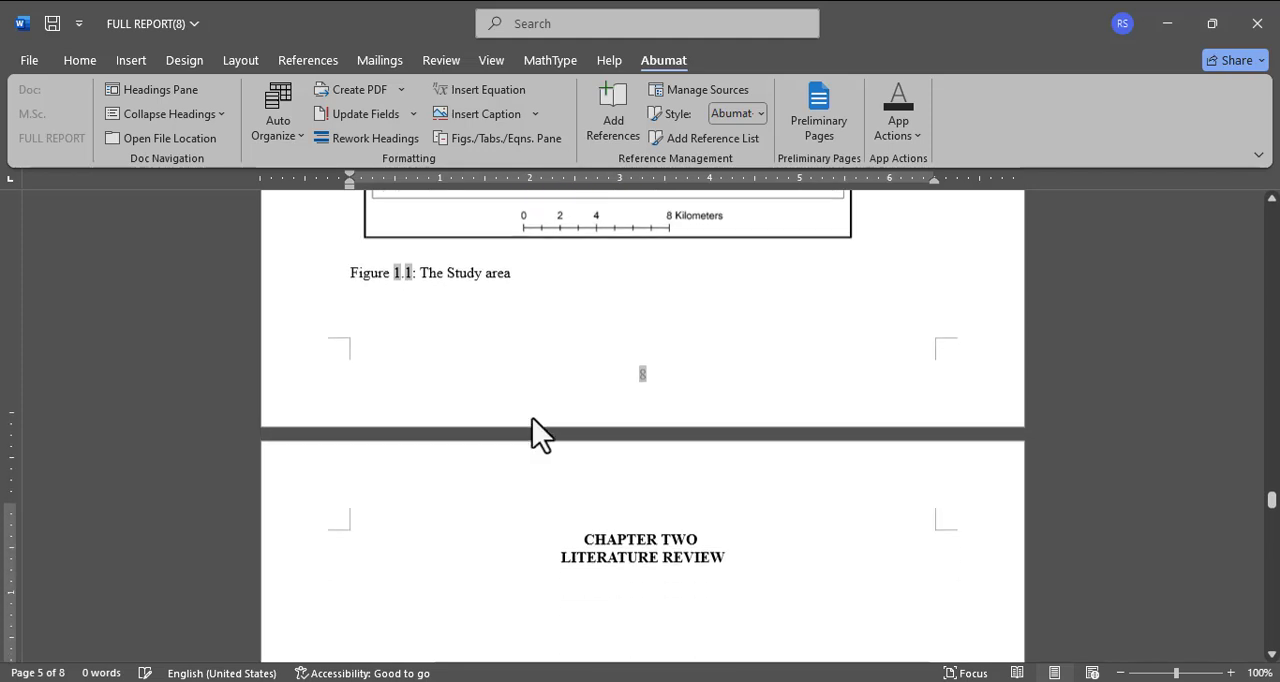
scroll(531, 418, "down", 4)
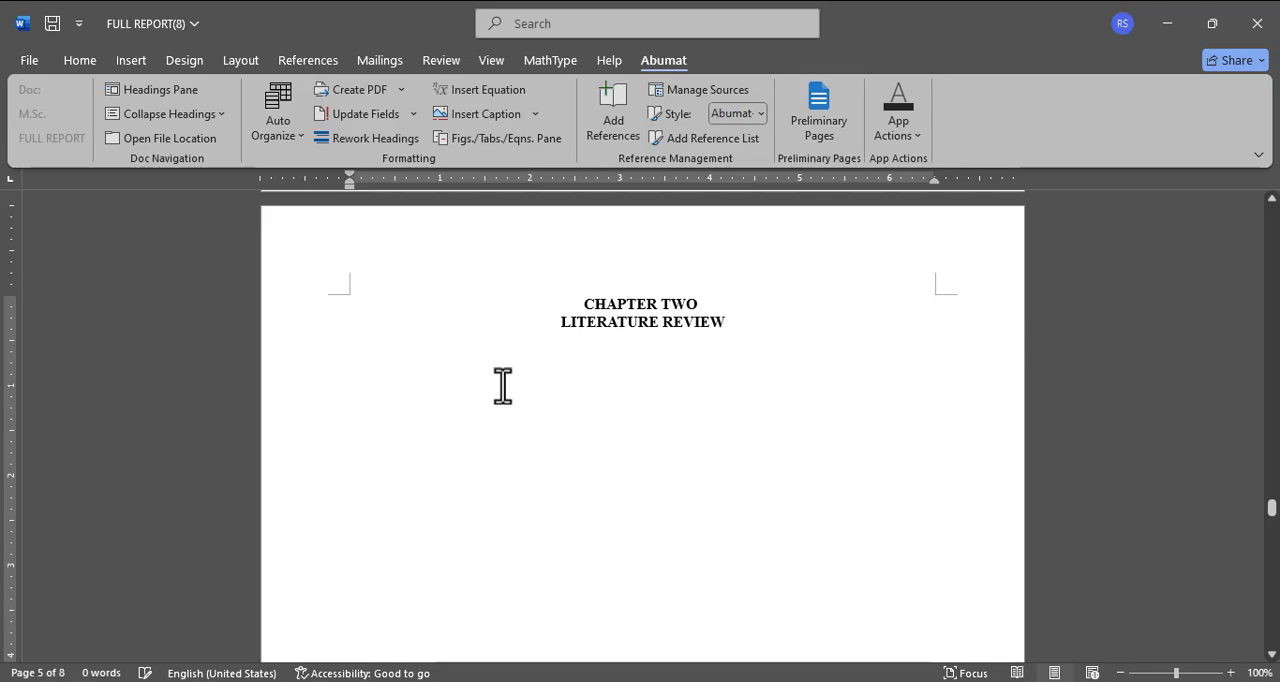
scroll(502, 385, "down", 10)
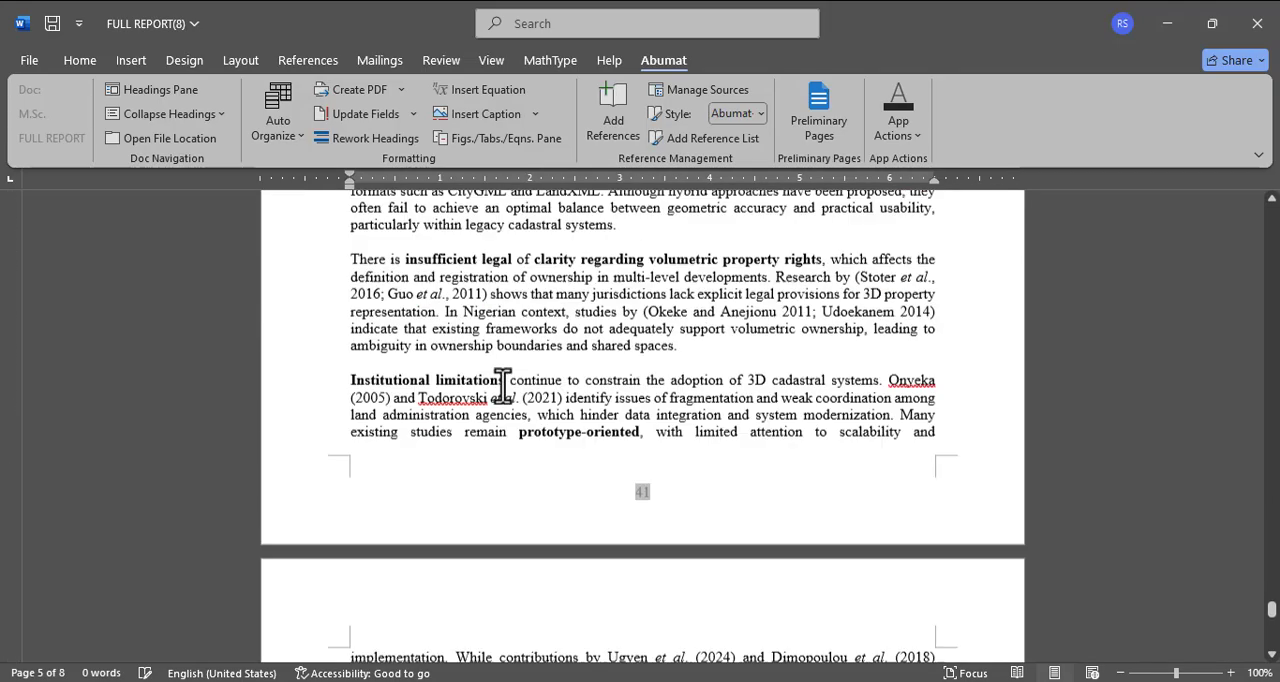
Step: Review the pasted Chapter Two text around sections 2.5.2 and 2.5.3 for its headings and page layout
scroll(502, 385, "up", 12)
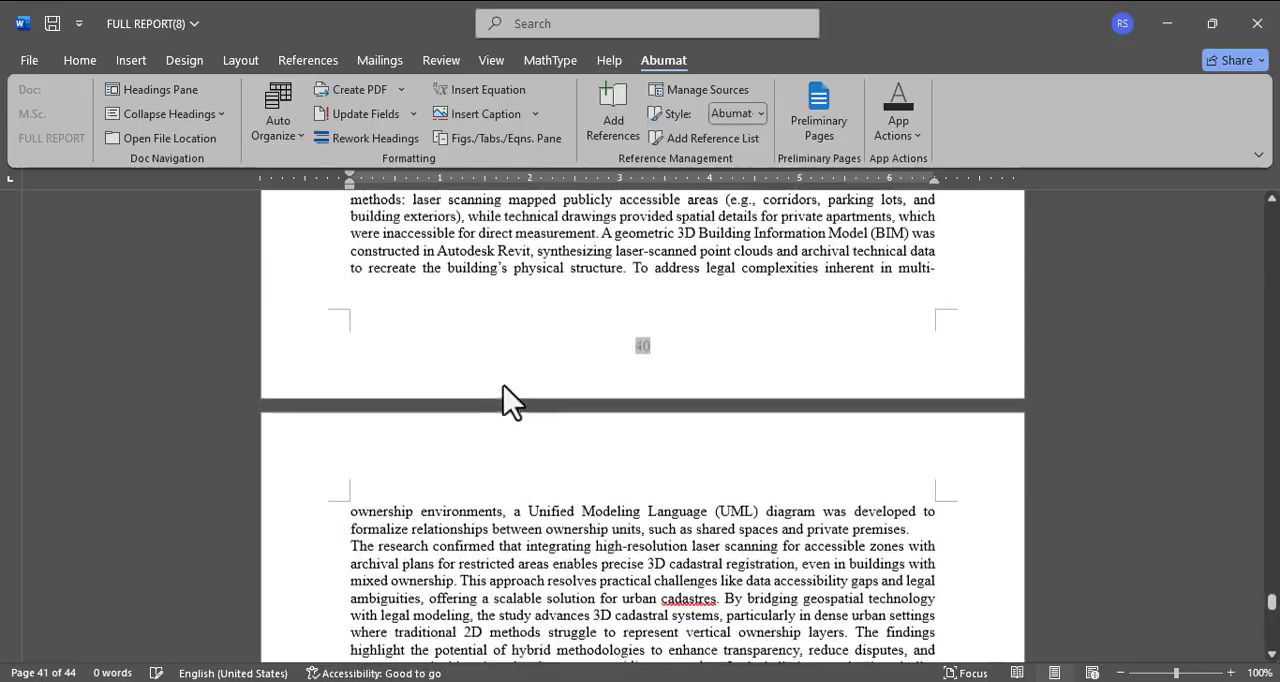
scroll(503, 391, "up", 15)
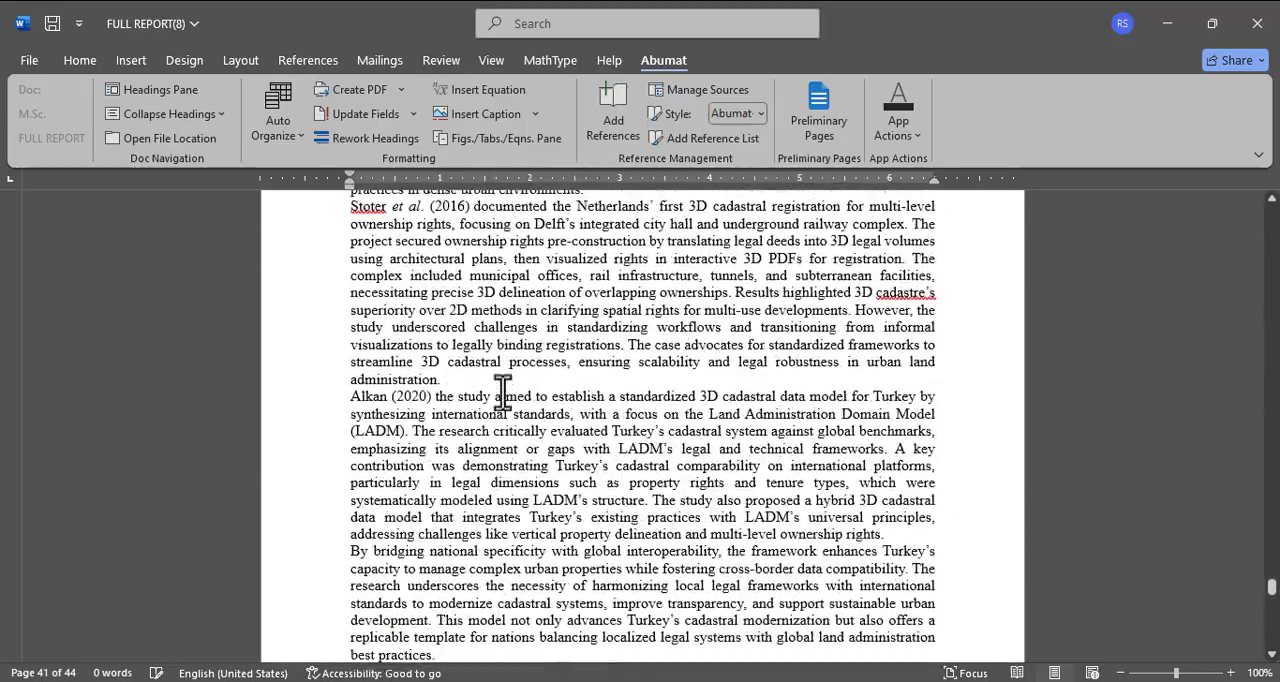
scroll(503, 391, "up", 12)
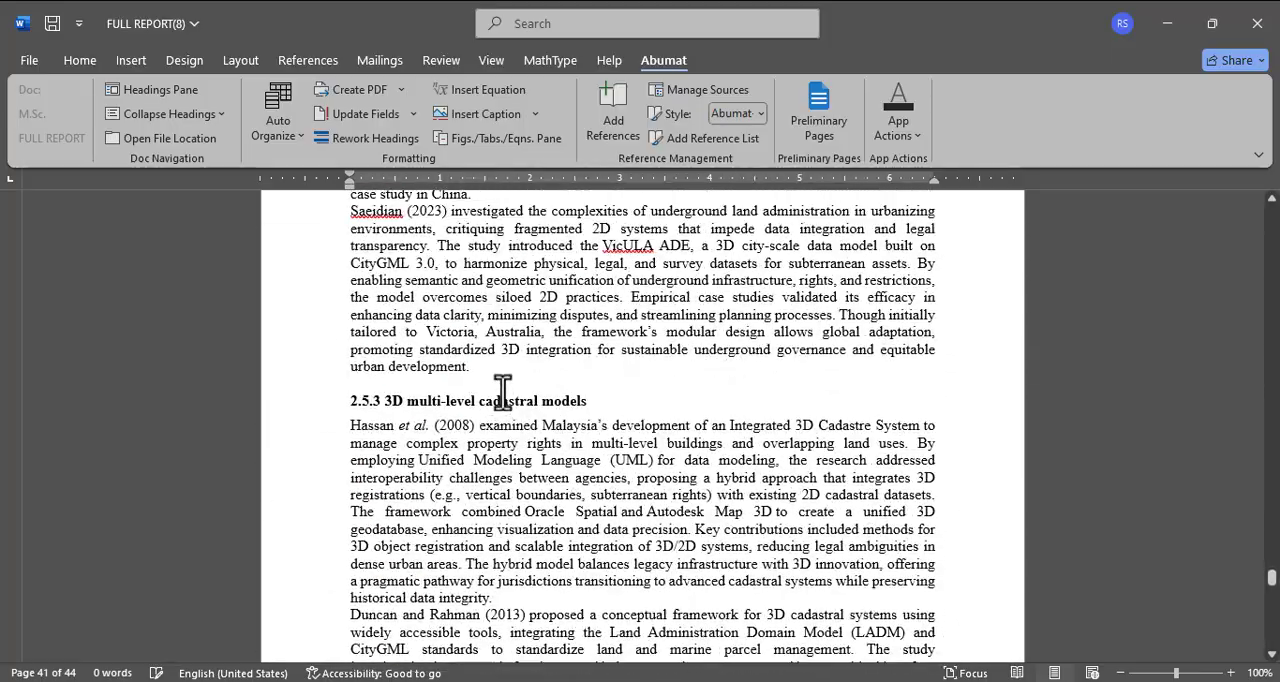
scroll(503, 391, "up", 15)
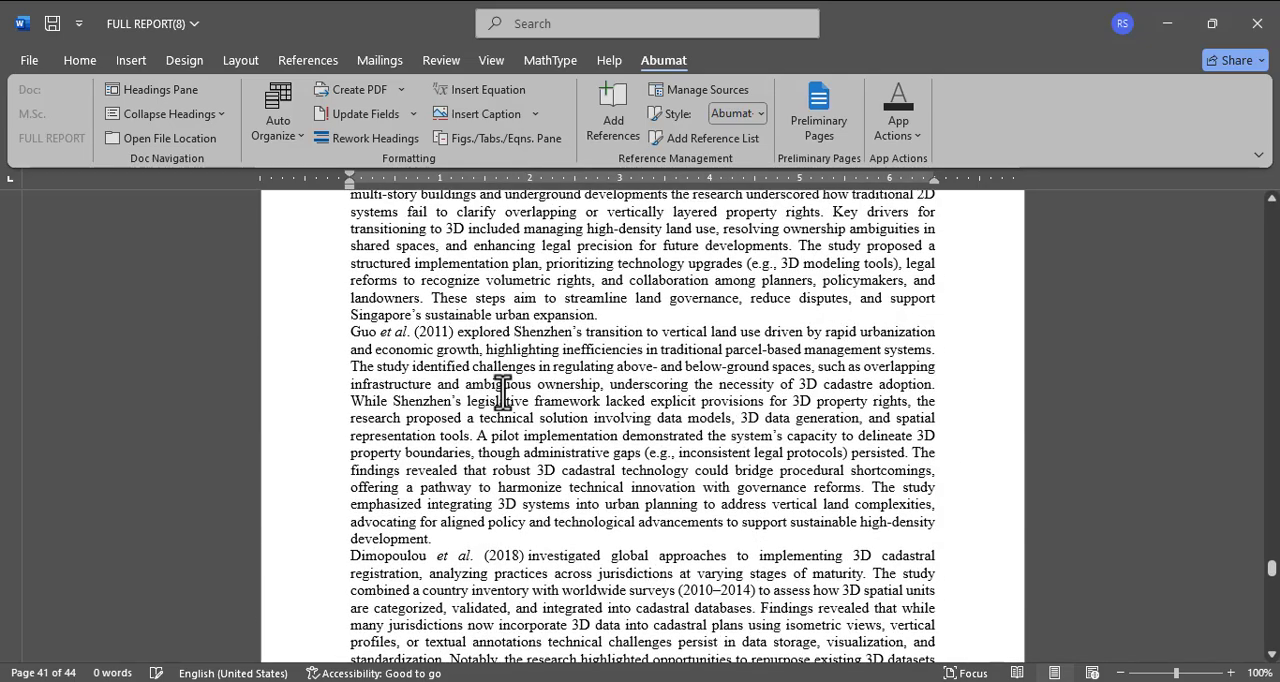
scroll(503, 391, "up", 10)
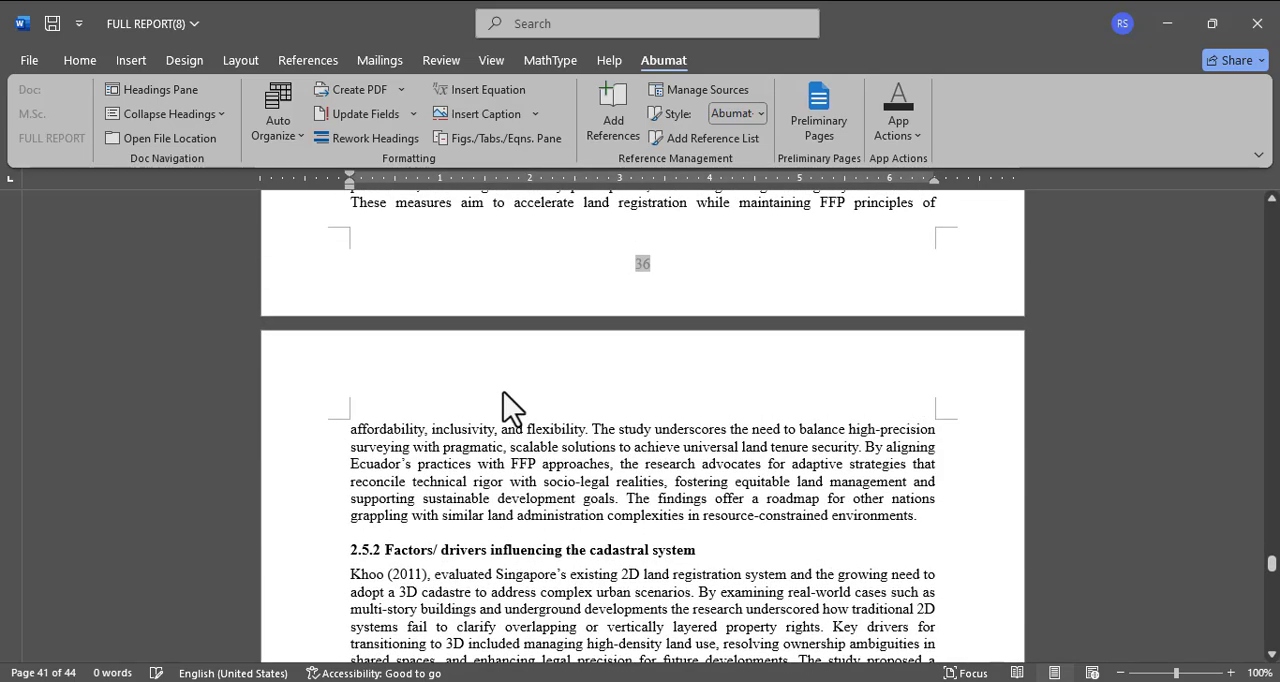
scroll(472, 572, "down", 14)
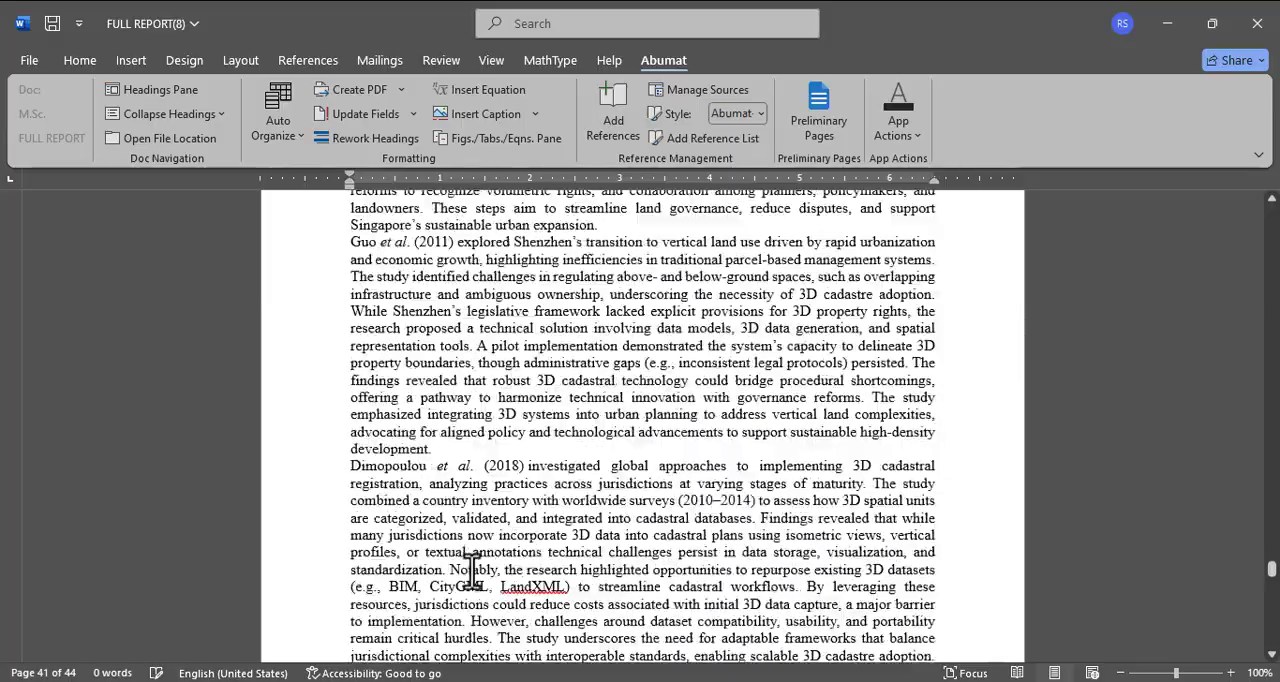
scroll(472, 572, "down", 15)
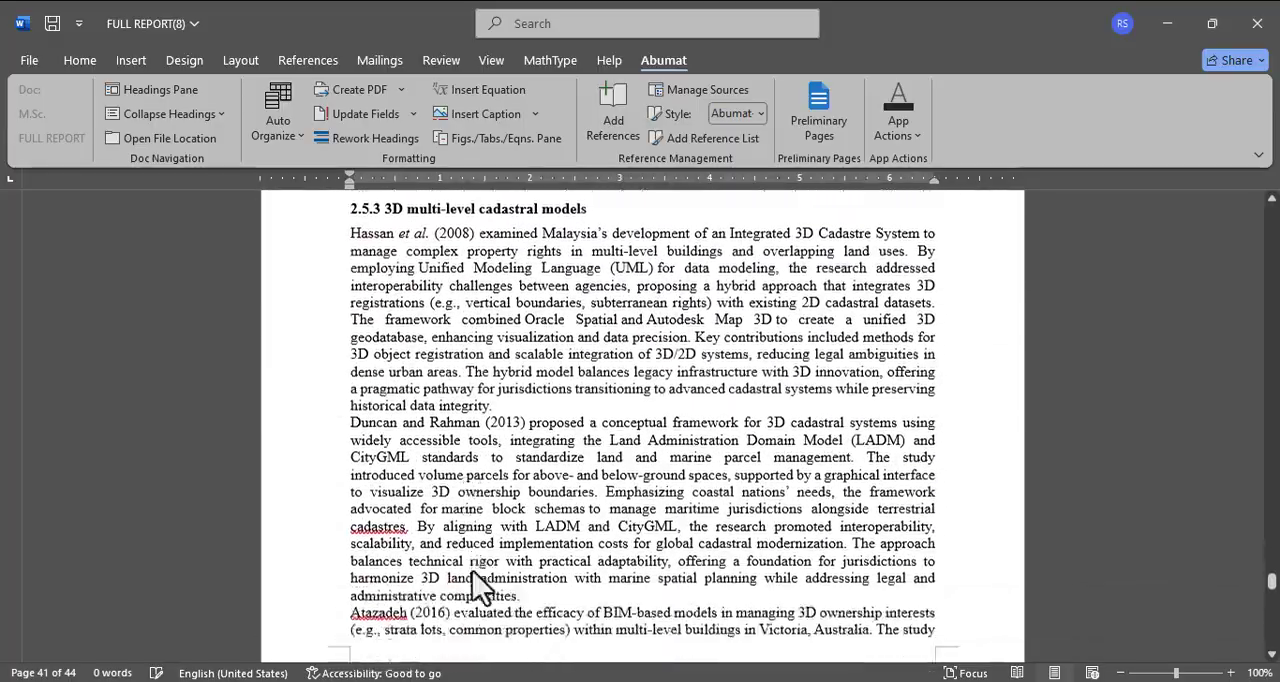
scroll(472, 572, "up", 15)
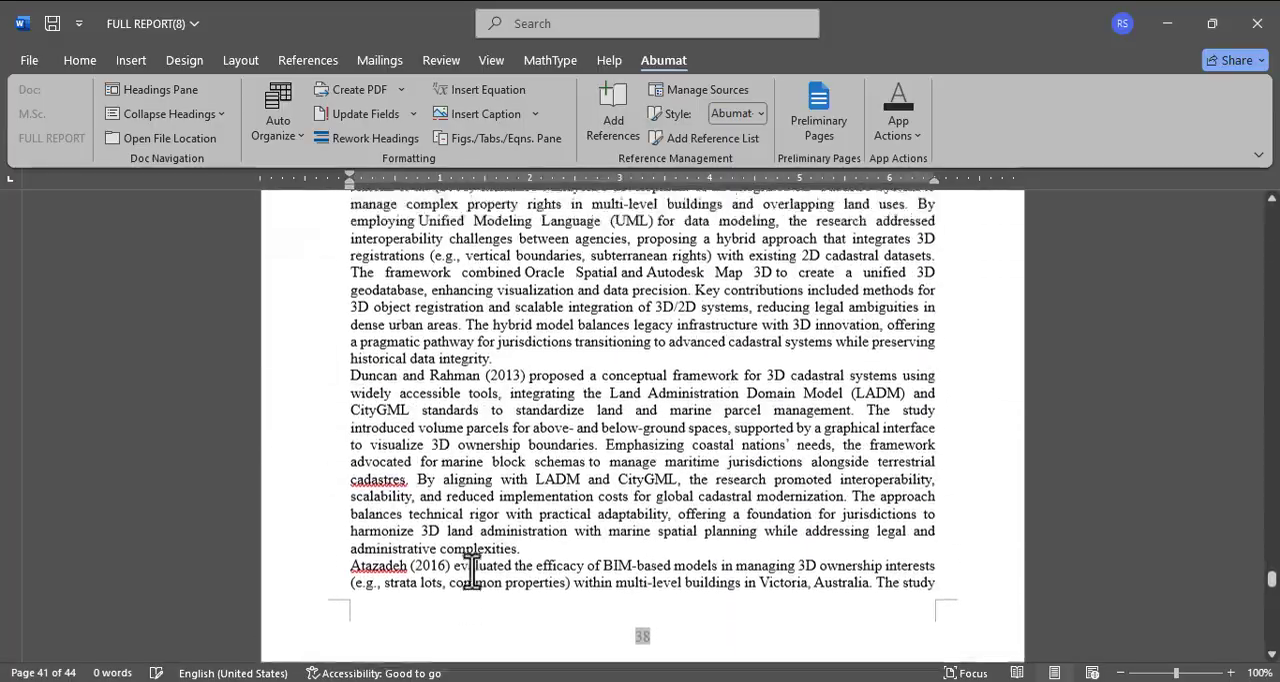
scroll(472, 572, "down", 9)
Step: Place the insertion point on the blank line below the CHAPTER THREE MATERIALS AND METHODS heading
scroll(472, 572, "down", 20)
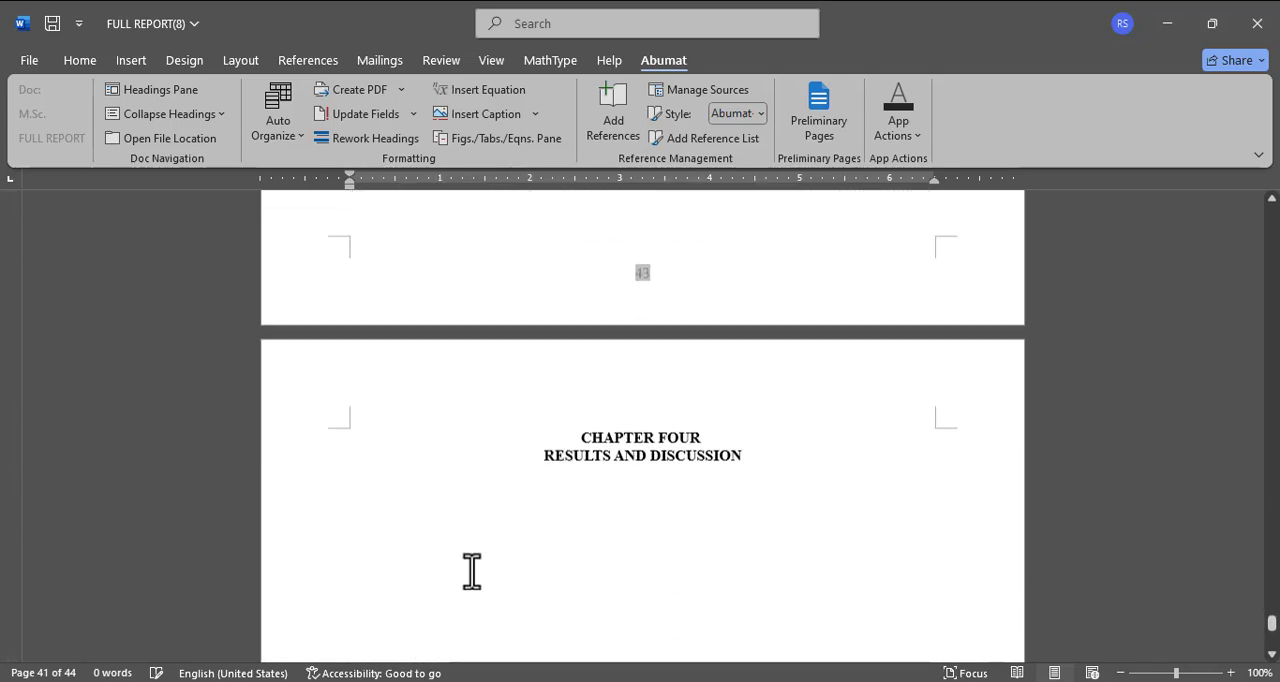
scroll(472, 572, "up", 8)
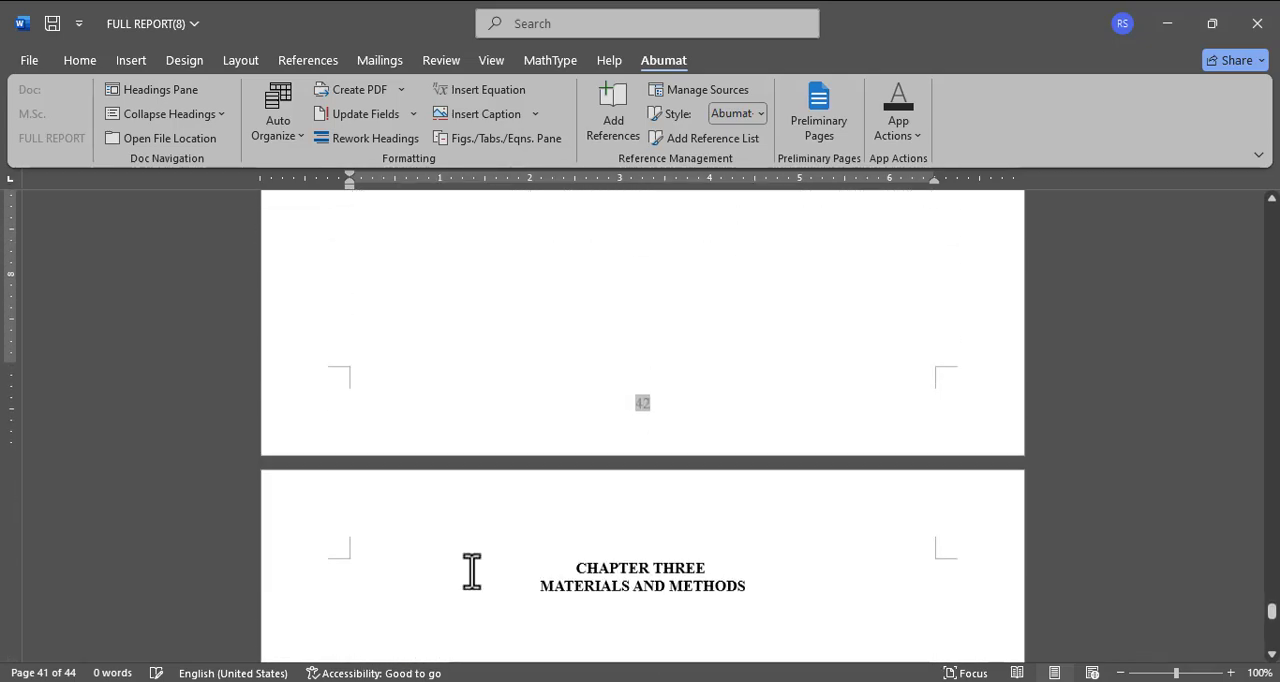
scroll(472, 572, "down", 2)
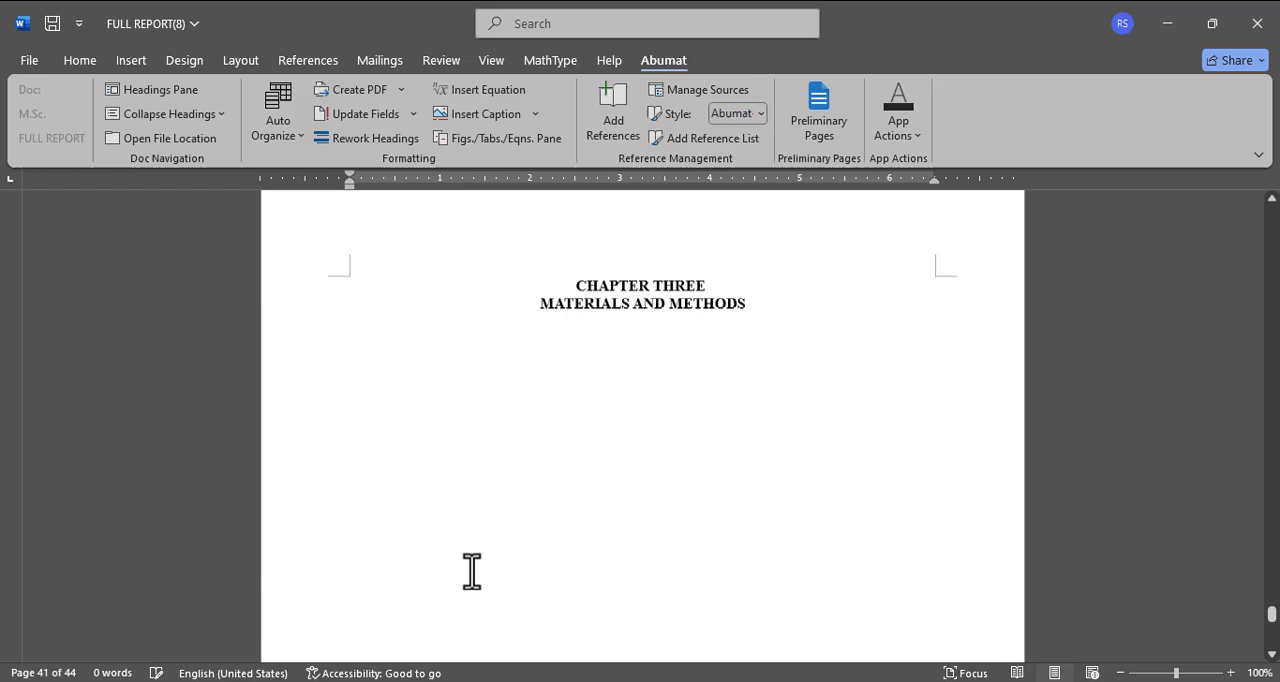
left_click(583, 457)
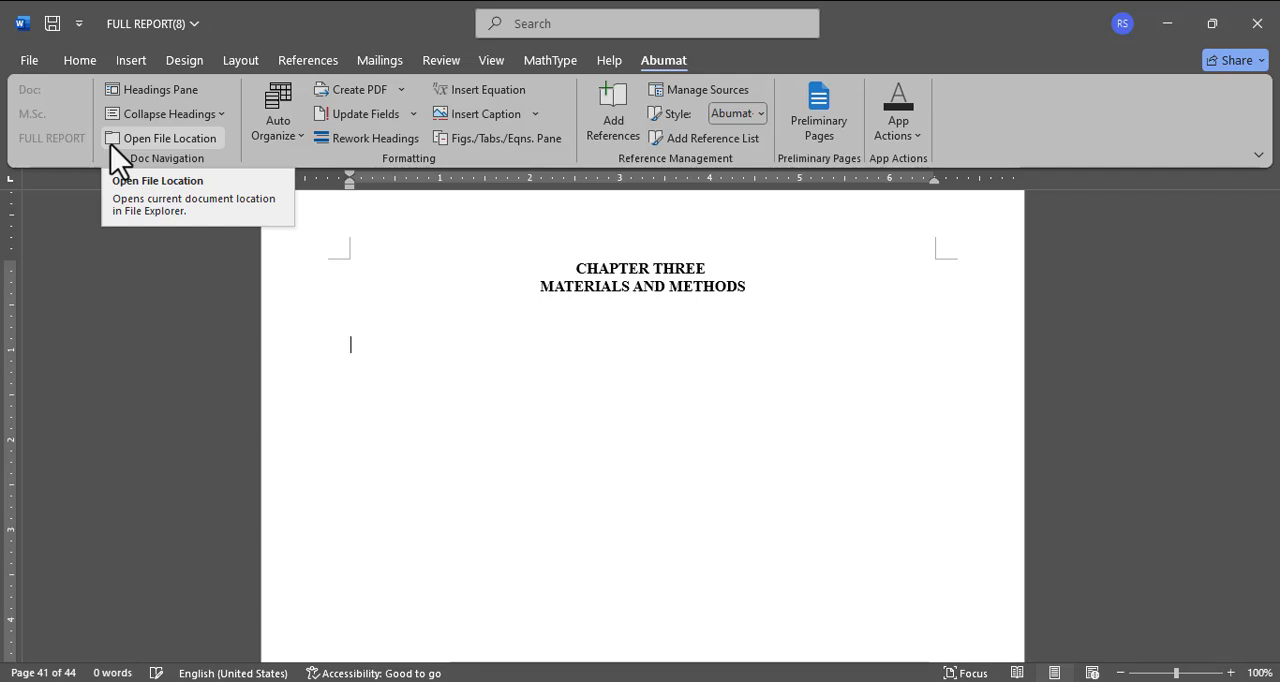
left_click(112, 140)
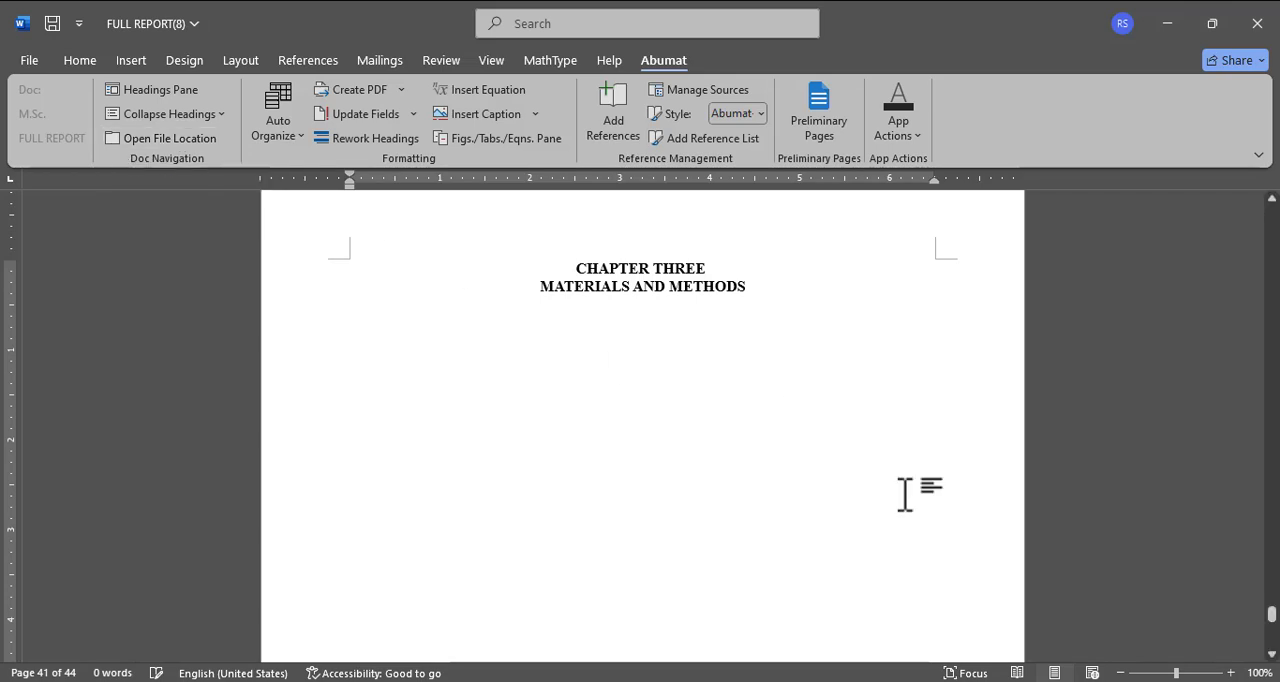